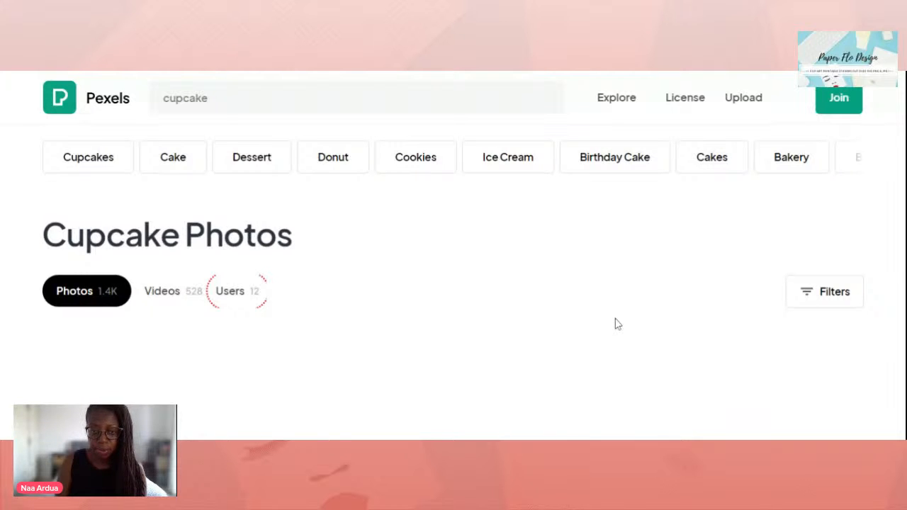
# Browse the cupcake photo results on Pexels for an image suitable as a drawing reference
pyautogui.scroll(-1, 667, 306)
pyautogui.scroll(-1, 670, 309)
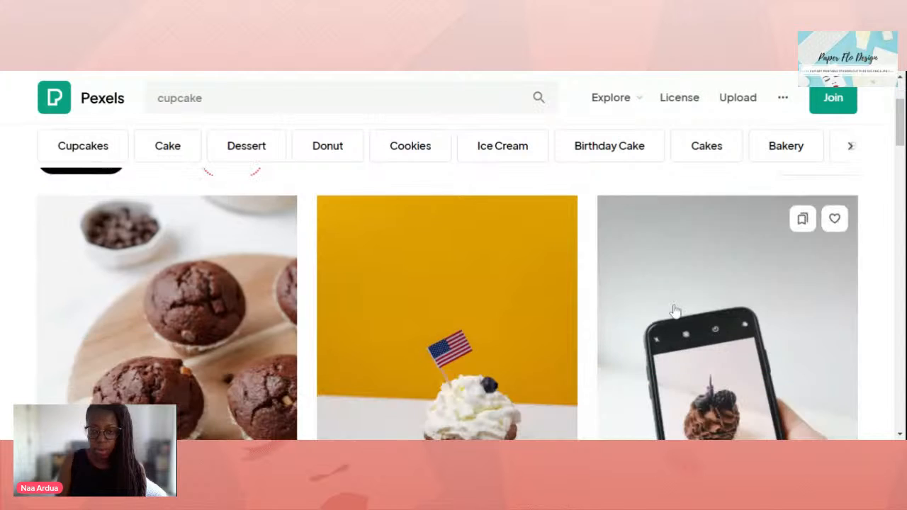
pyautogui.scroll(-1, 675, 312)
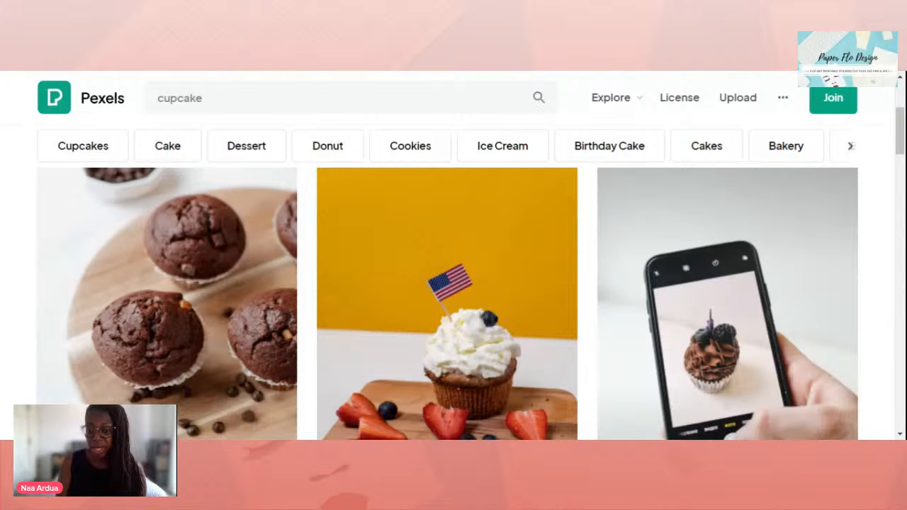
pyautogui.scroll(1, 825, 324)
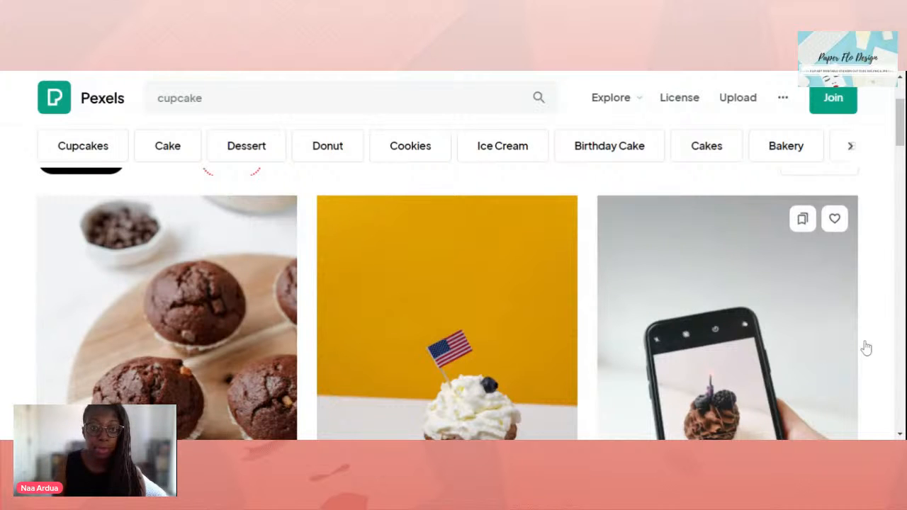
pyautogui.scroll(-3, 899, 167)
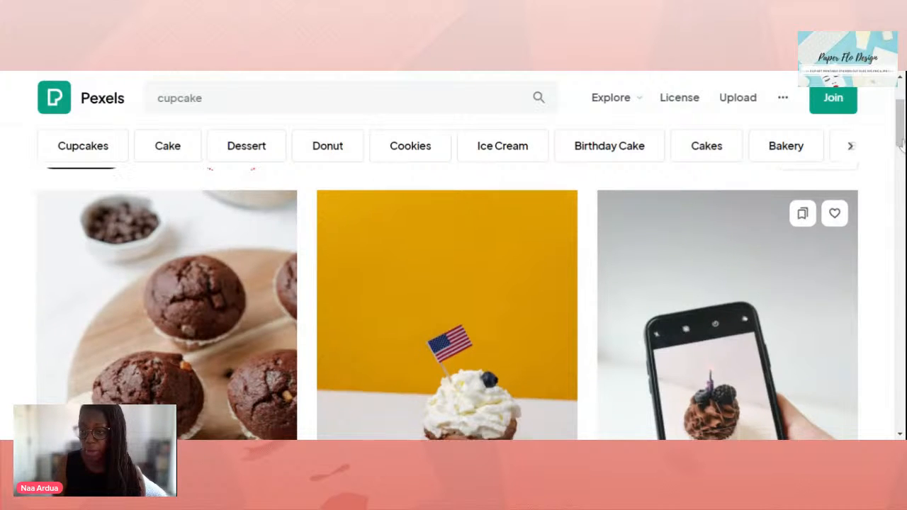
pyautogui.moveTo(899, 167); pyautogui.dragTo(900, 204)
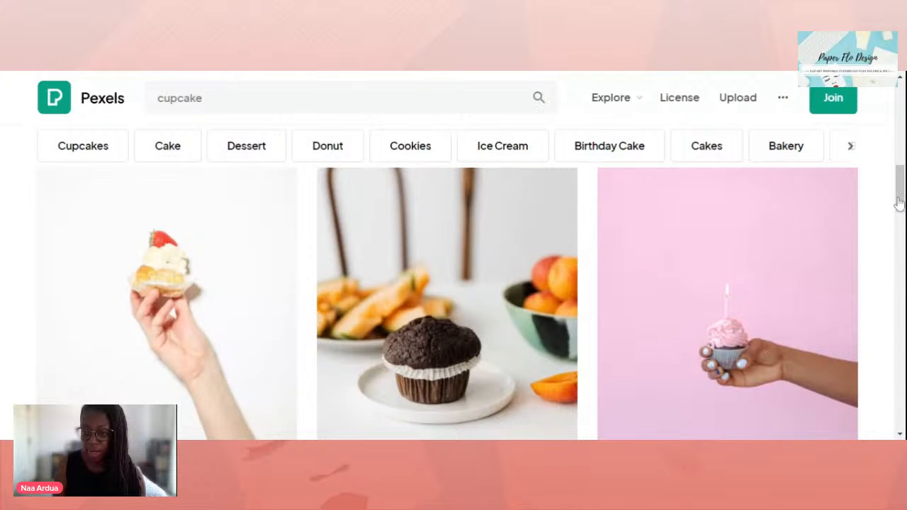
pyautogui.scroll(-1, 892, 232)
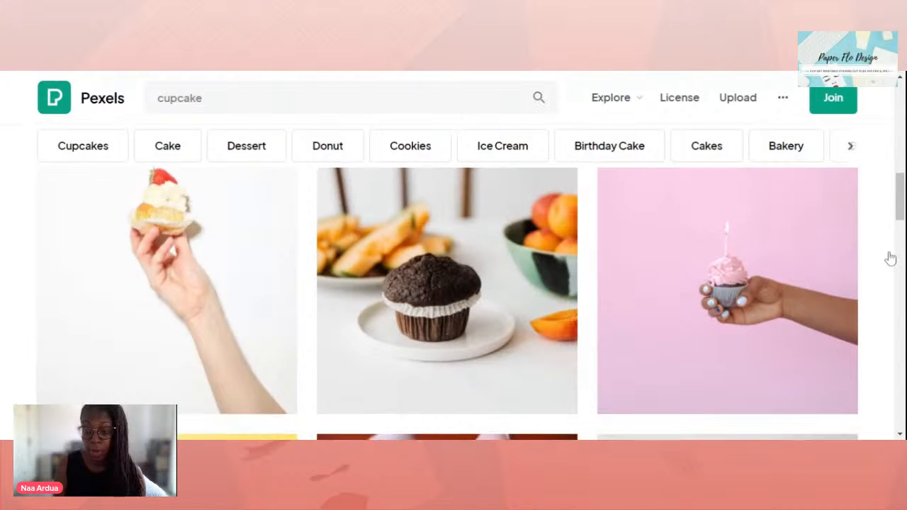
pyautogui.scroll(-4, 889, 256)
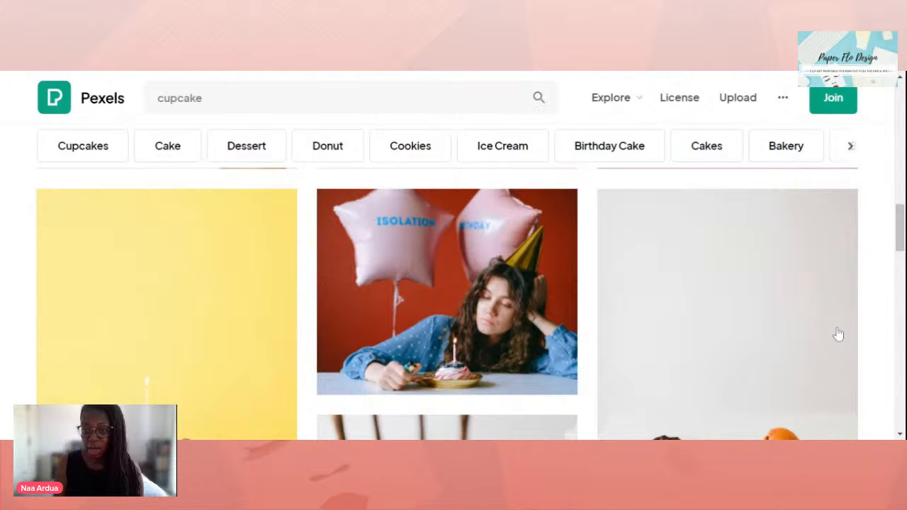
pyautogui.scroll(-1, 870, 340)
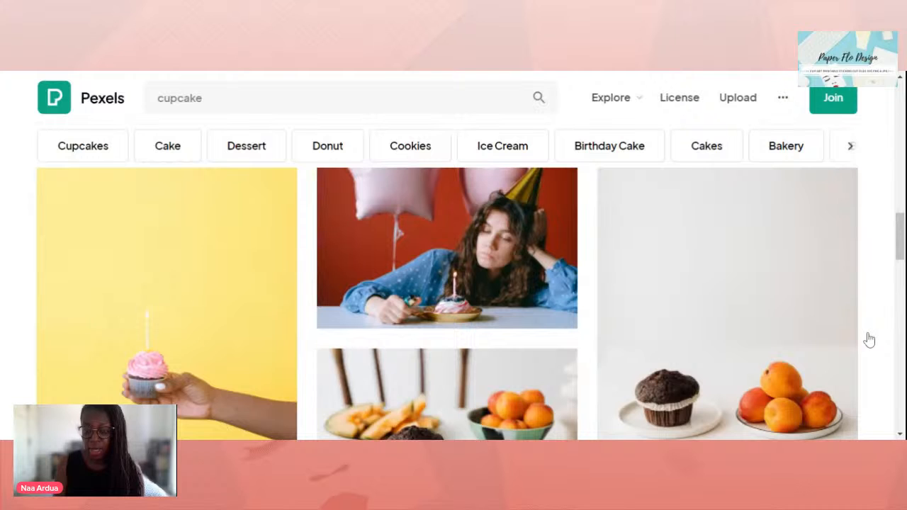
pyautogui.scroll(-2, 870, 341)
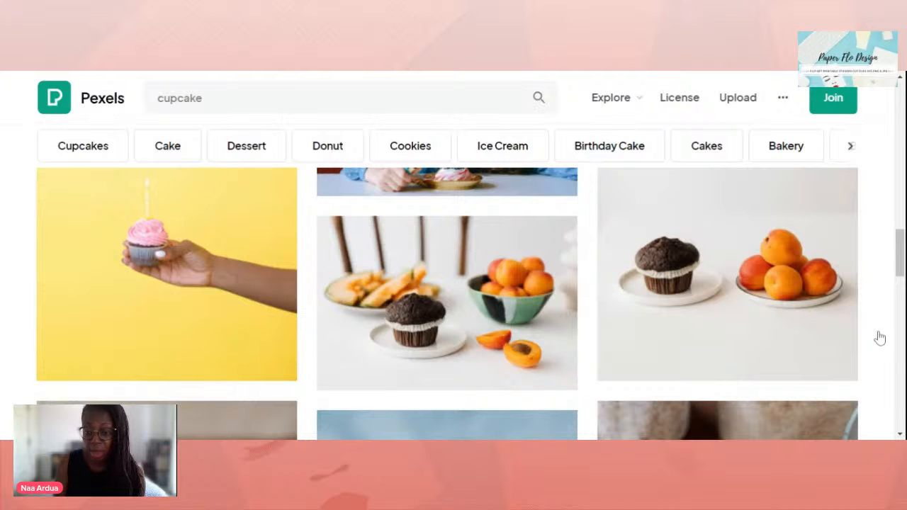
pyautogui.scroll(-3, 872, 340)
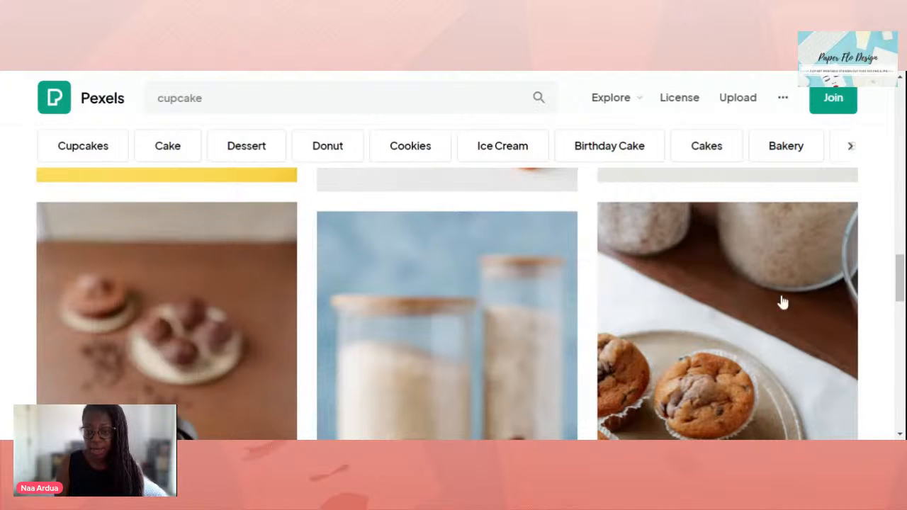
pyautogui.scroll(2, 787, 307)
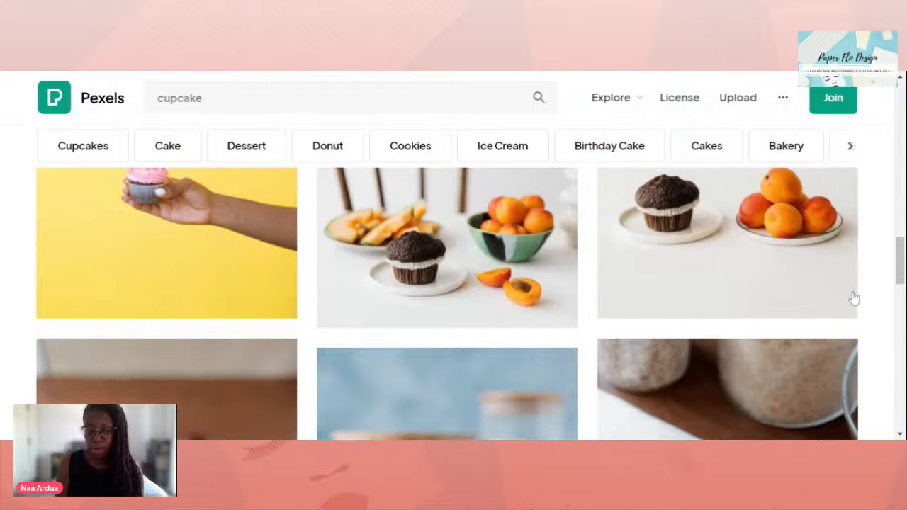
pyautogui.scroll(1, 854, 299)
pyautogui.scroll(1, 854, 300)
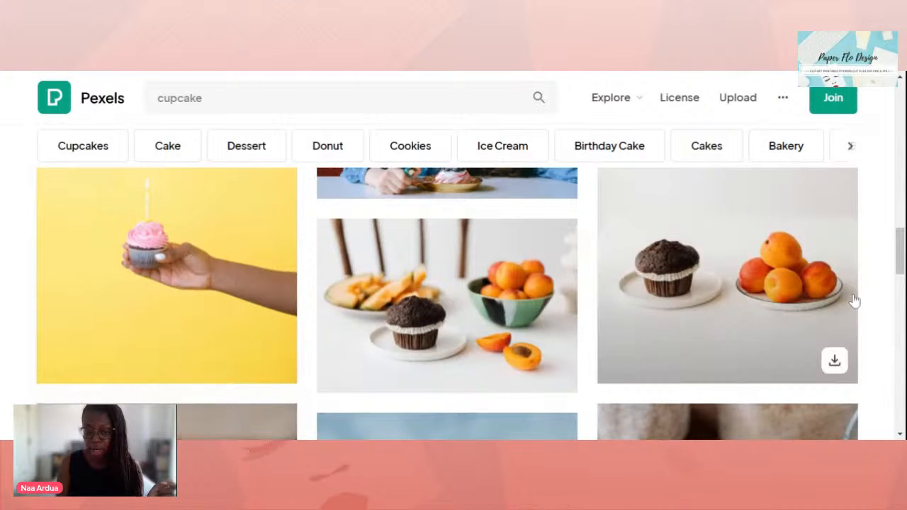
pyautogui.scroll(5, 854, 300)
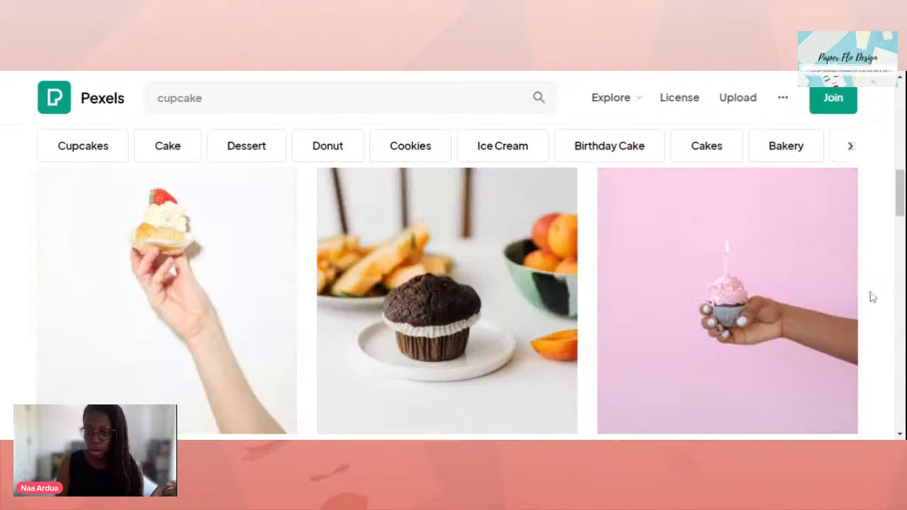
pyautogui.scroll(2, 870, 292)
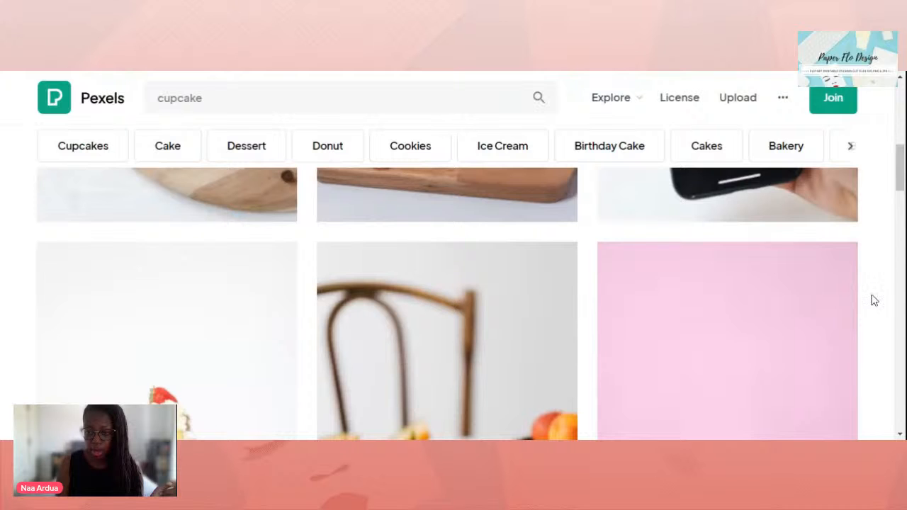
pyautogui.scroll(-4, 876, 296)
pyautogui.scroll(-5, 872, 319)
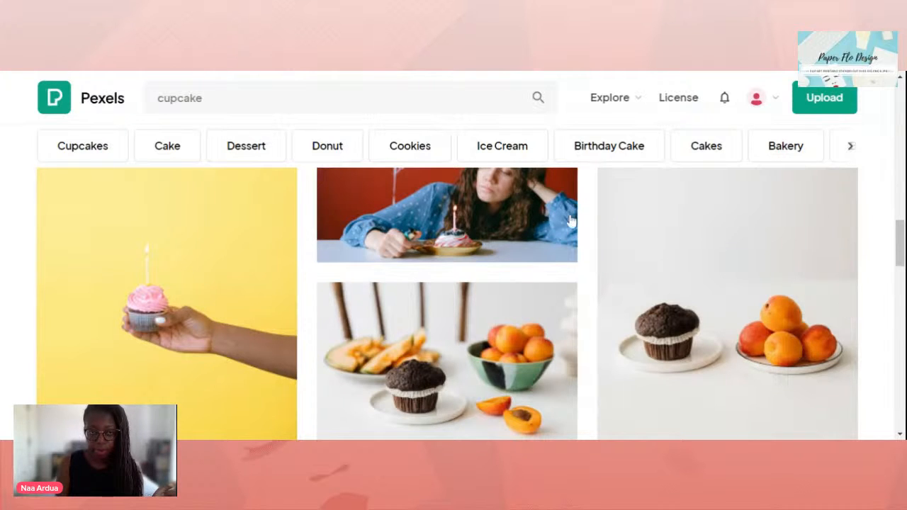
pyautogui.scroll(-5, 551, 238)
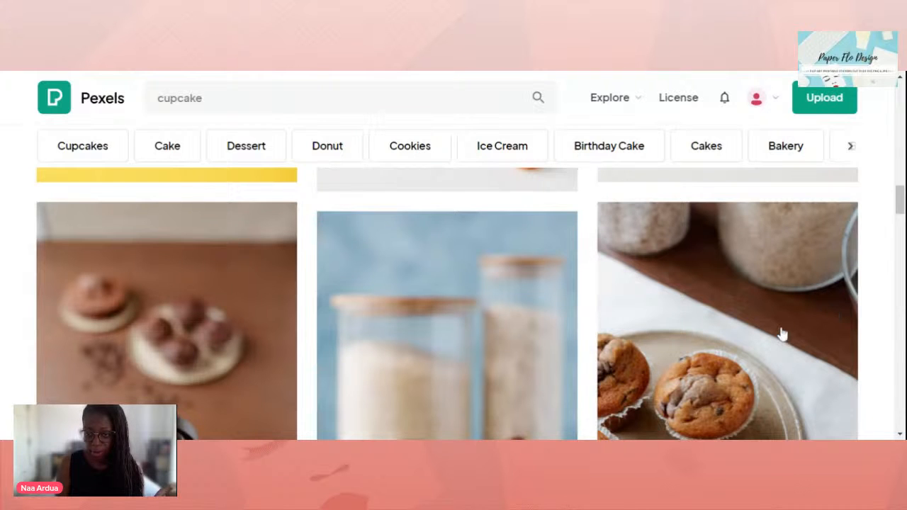
pyautogui.scroll(-1, 783, 334)
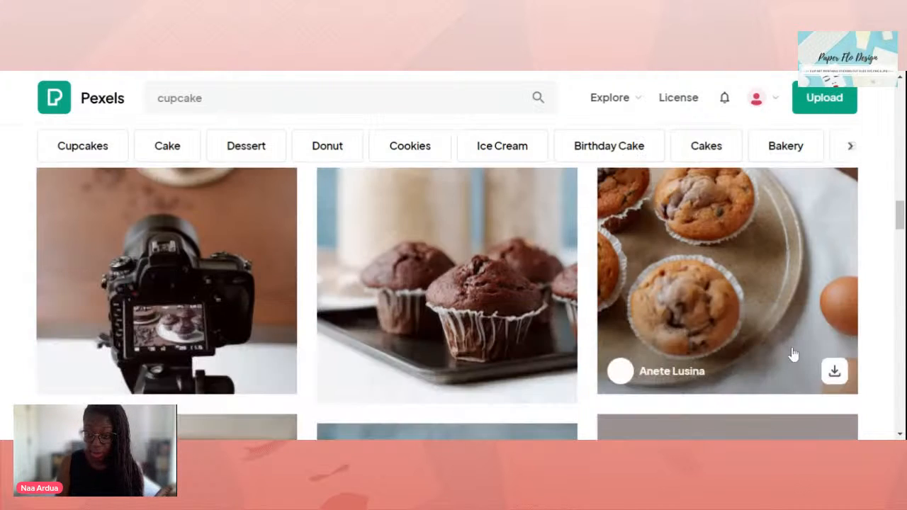
pyautogui.scroll(-2, 792, 354)
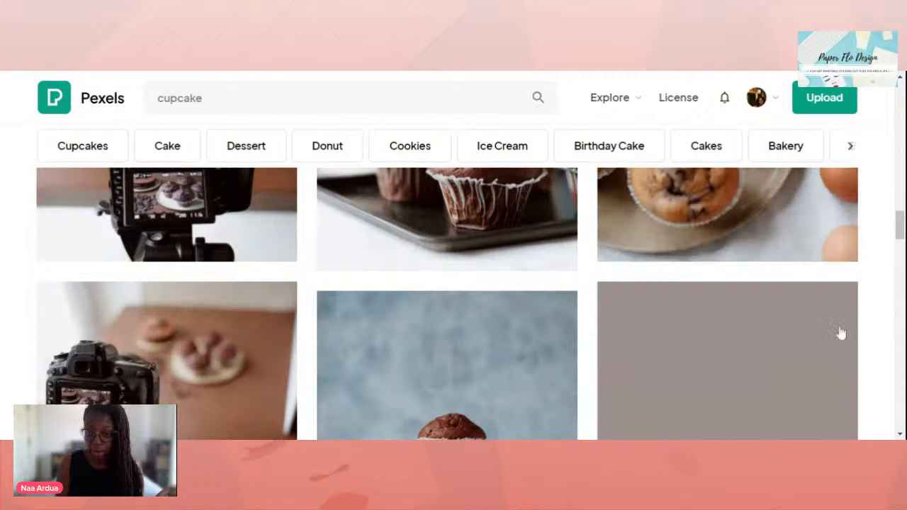
pyautogui.scroll(-3, 865, 300)
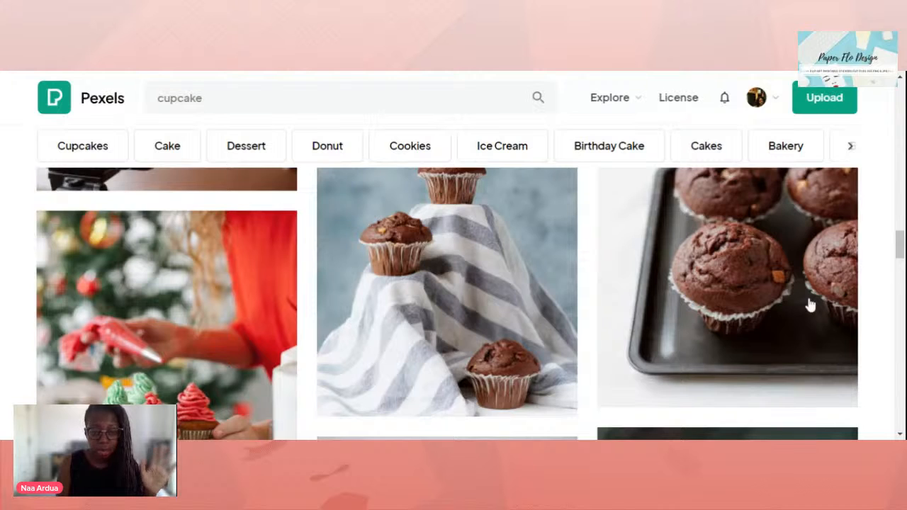
pyautogui.scroll(-5, 808, 305)
pyautogui.scroll(-1, 859, 295)
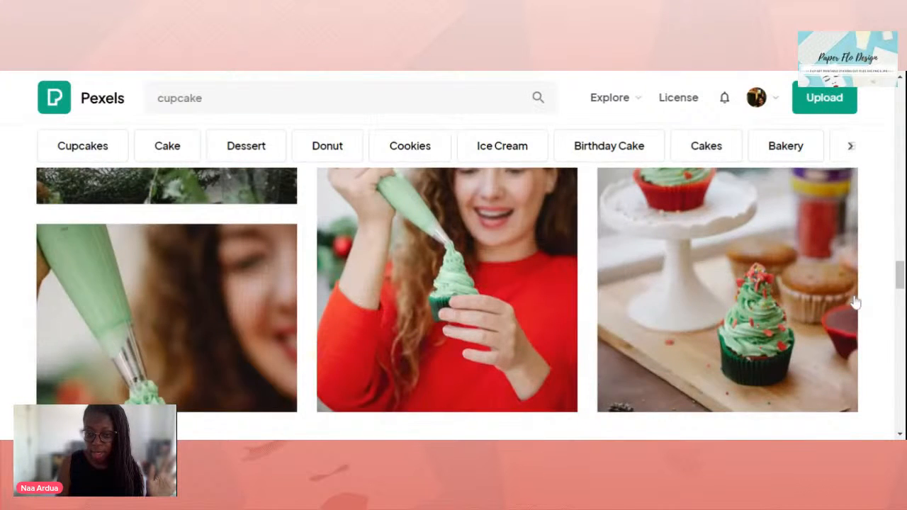
pyautogui.scroll(-1, 856, 302)
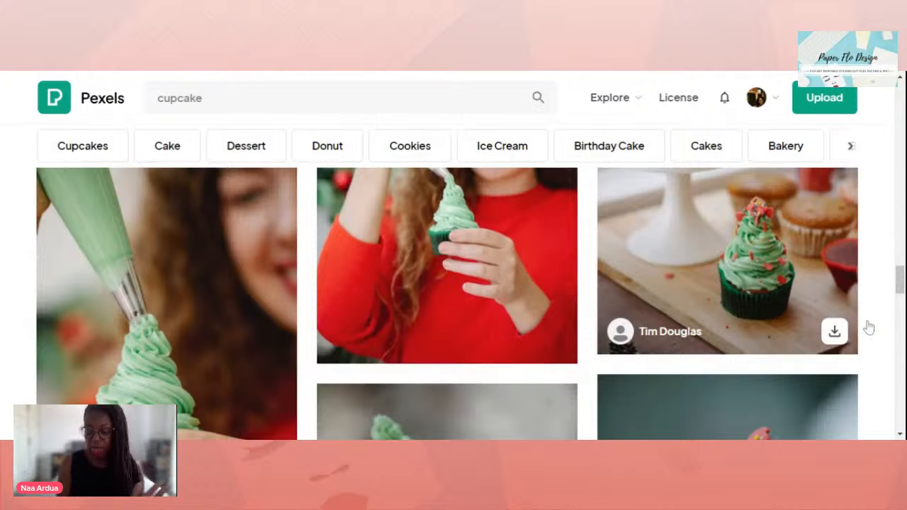
pyautogui.scroll(-1, 869, 326)
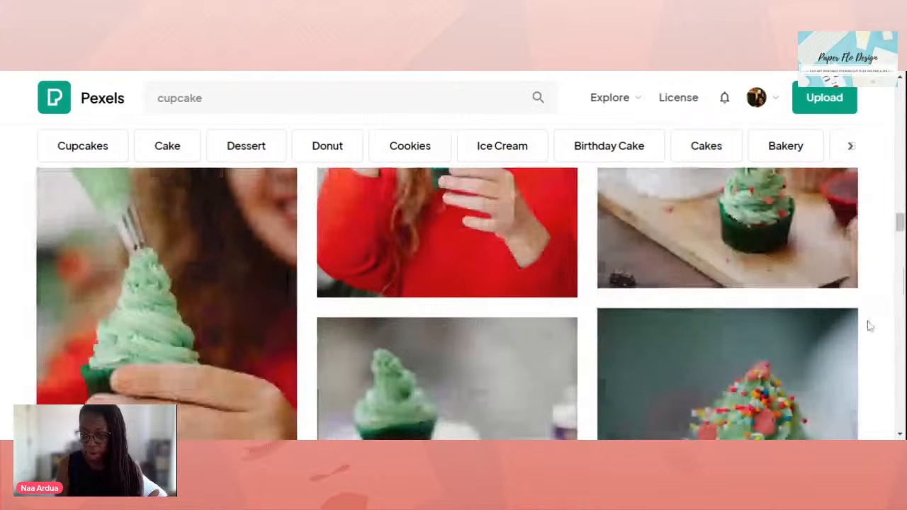
pyautogui.scroll(-3, 870, 326)
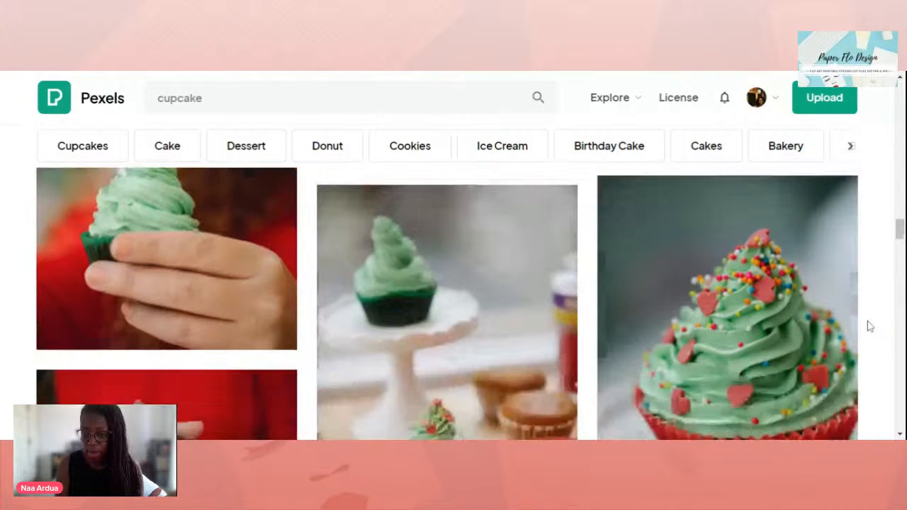
pyautogui.scroll(-2, 871, 327)
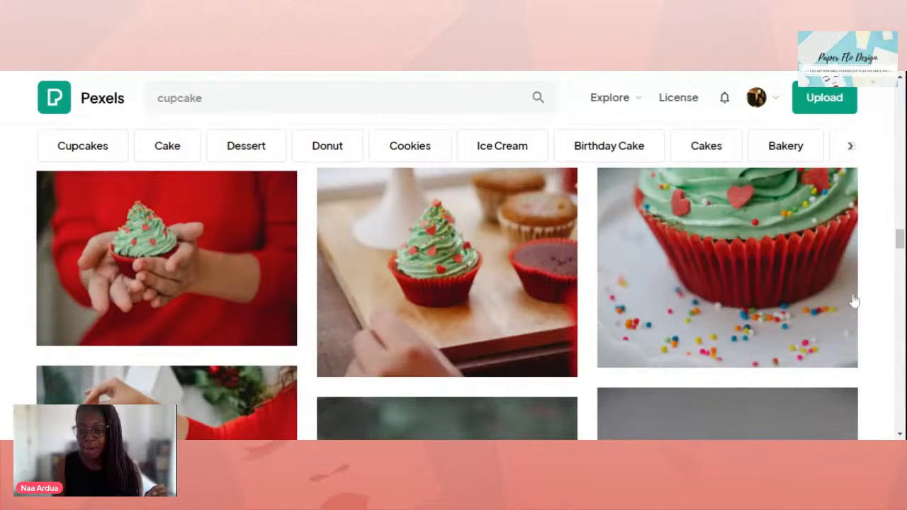
pyautogui.scroll(1, 862, 300)
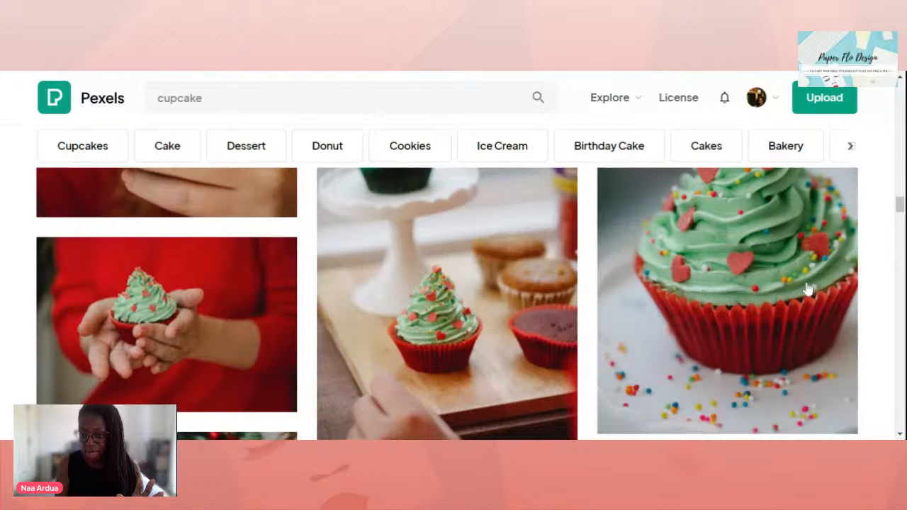
pyautogui.scroll(1, 810, 289)
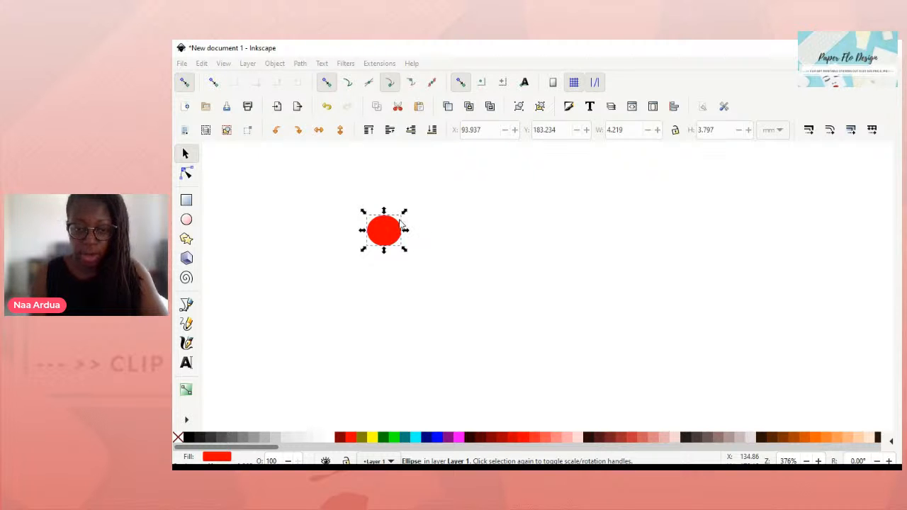
# Switch to Inkscape, delete the existing red ellipse and draw a new one with radii of about 2.9 and 3.2 mm
pyautogui.click(476, 219)
pyautogui.click(397, 239)
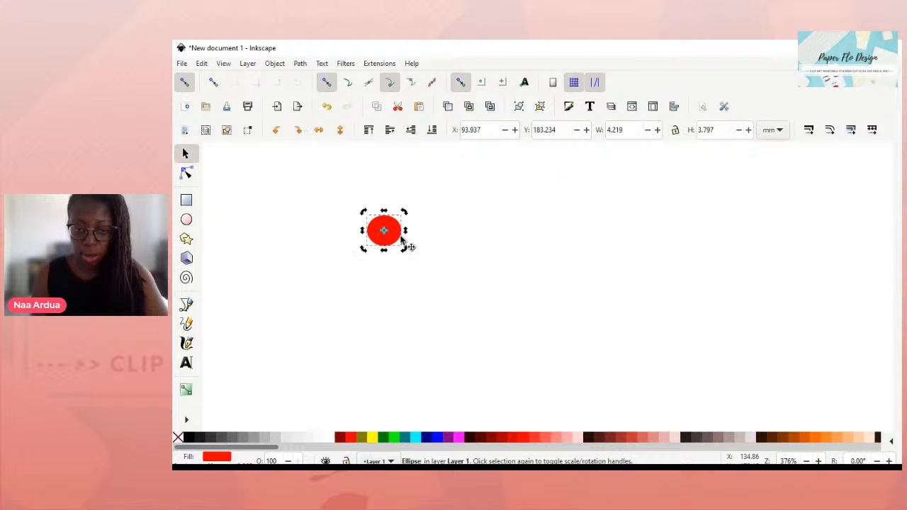
pyautogui.press('Delete')
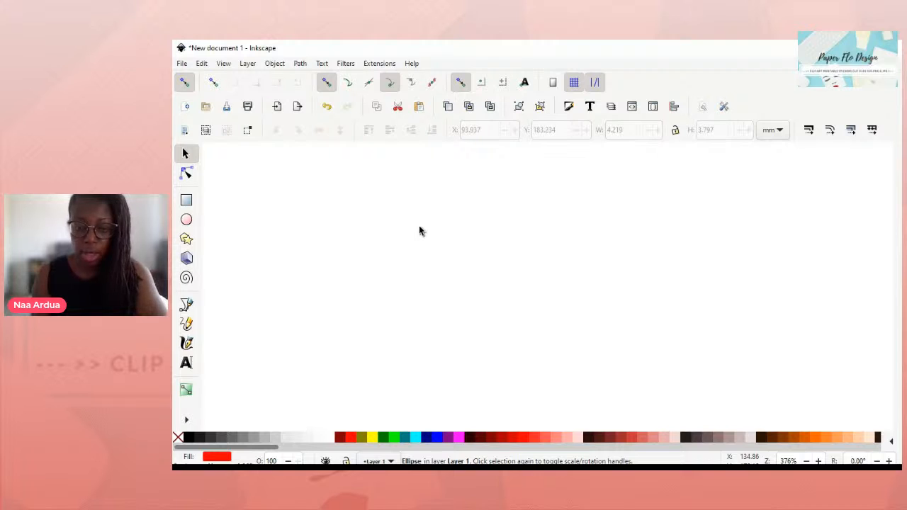
pyautogui.click(186, 222)
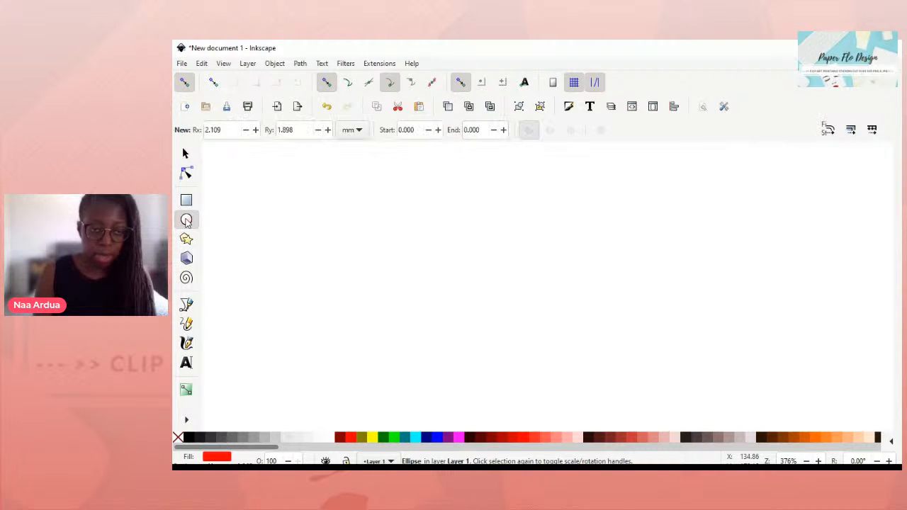
pyautogui.moveTo(320, 199)
pyautogui.mouseDown()
pyautogui.moveTo(311, 219)
pyautogui.moveTo(309, 189)
pyautogui.moveTo(356, 225)
pyautogui.moveTo(361, 245)
pyautogui.mouseUp()
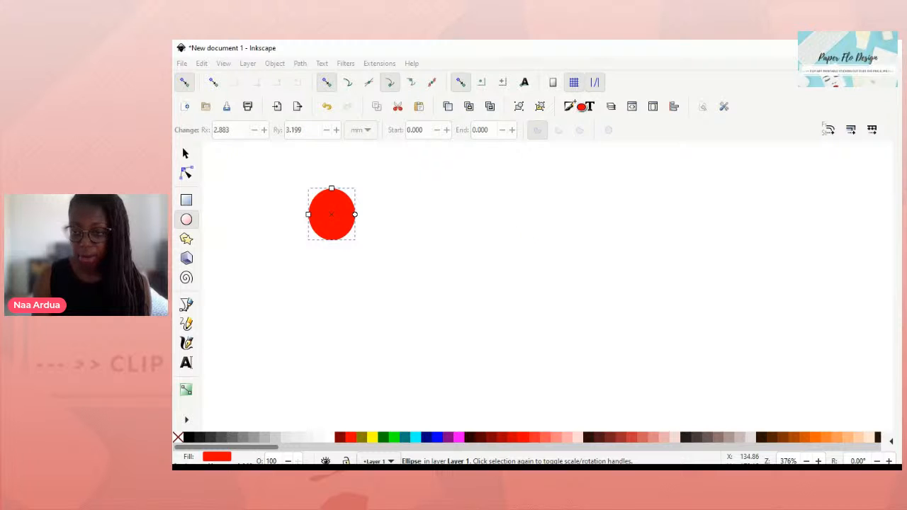
# Paste the copied green-frosted cupcake photo into the document and move it to about X -439, Y -705 mm
pyautogui.hotkey('ctrl', 'v')
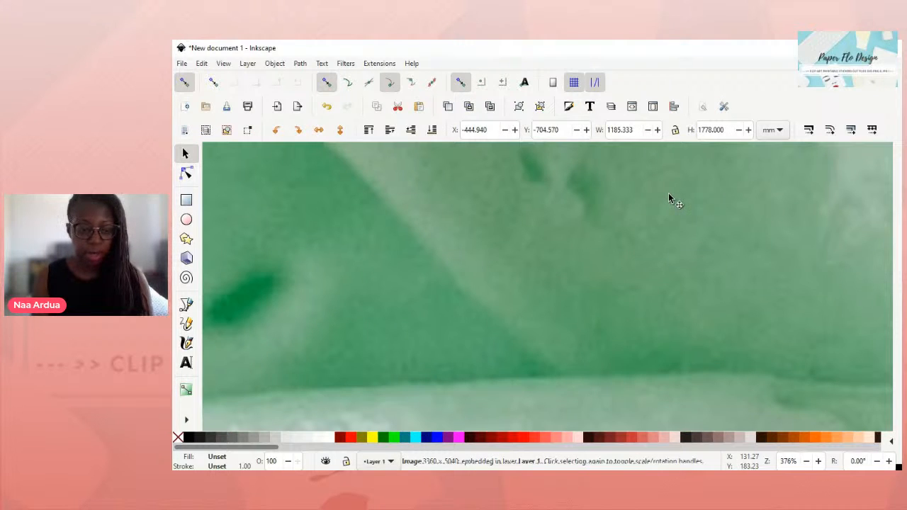
pyautogui.click(483, 231)
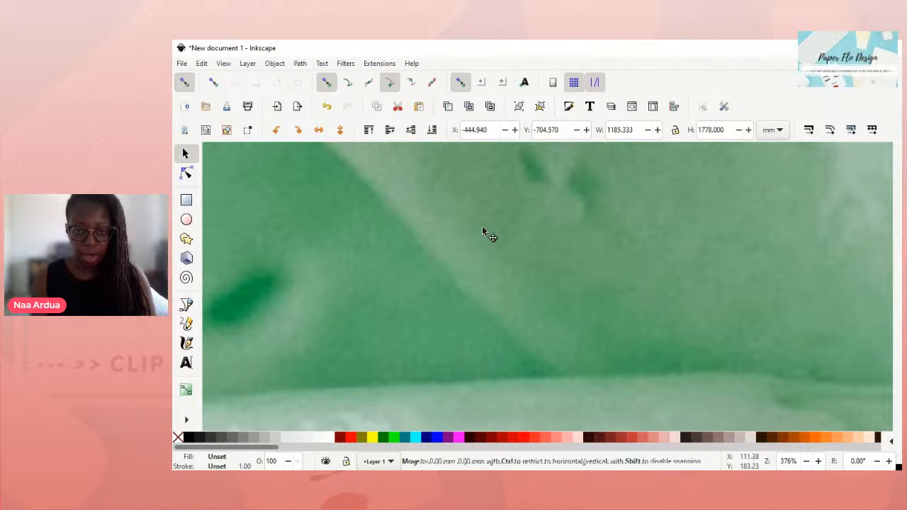
pyautogui.moveTo(483, 232); pyautogui.dragTo(543, 341)
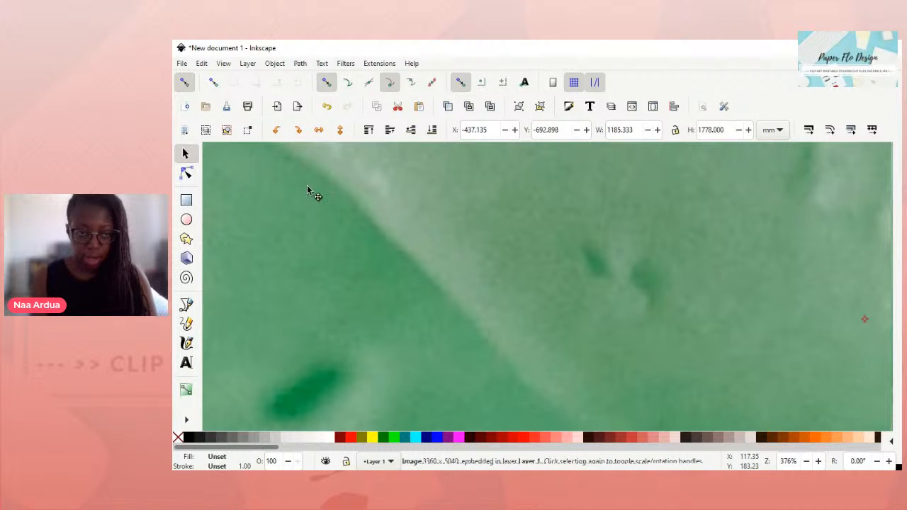
pyautogui.click(307, 187)
pyautogui.moveTo(300, 195); pyautogui.dragTo(243, 127)
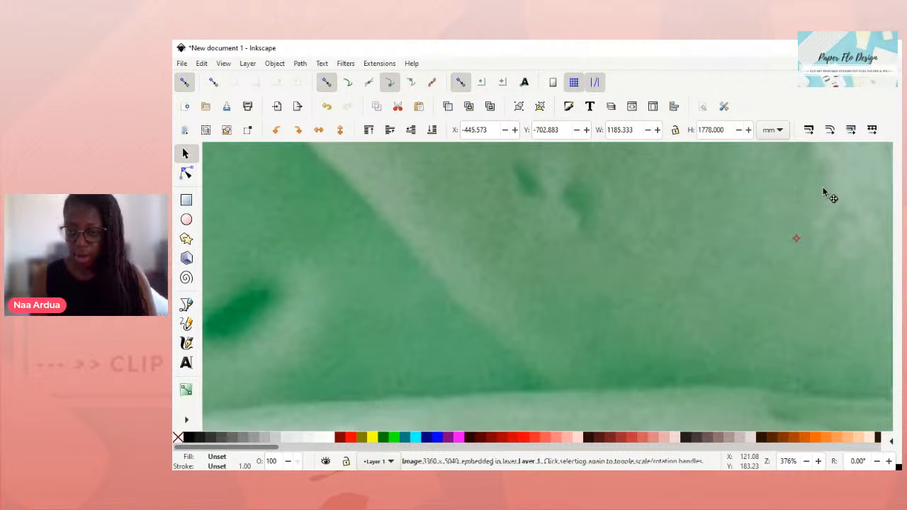
pyautogui.click(652, 215)
pyautogui.moveTo(846, 190); pyautogui.dragTo(830, 178)
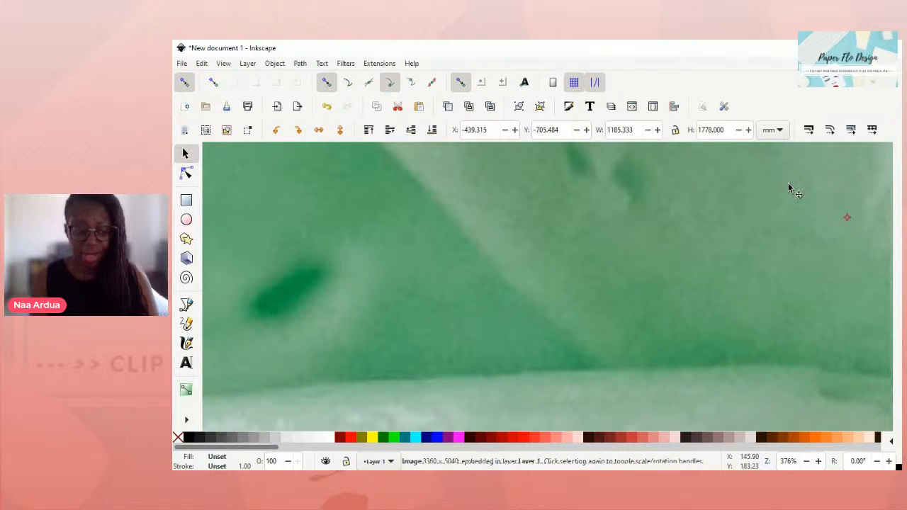
# Move the green-frosted cupcake photo beside the page, to about X -1473, Y -413 mm
pyautogui.scroll(-2, 794, 194)
pyautogui.scroll(-4, 793, 193)
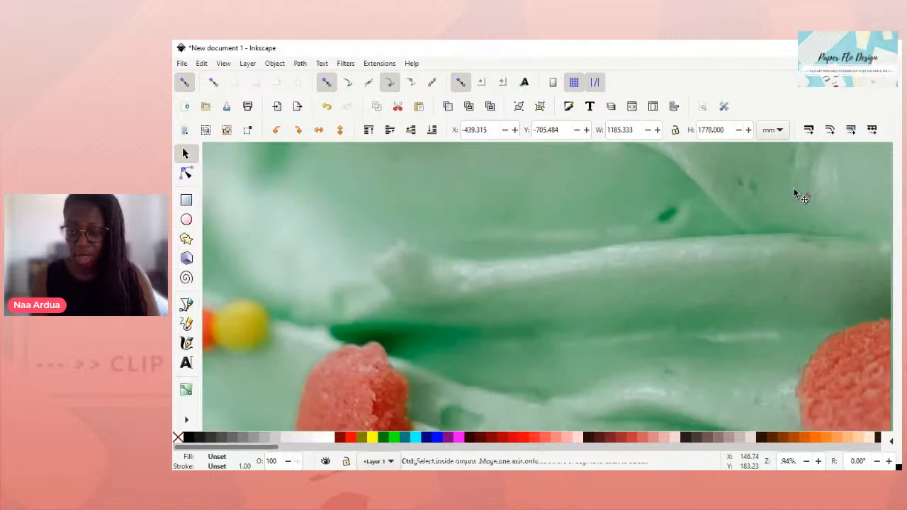
pyautogui.scroll(-1, 801, 197)
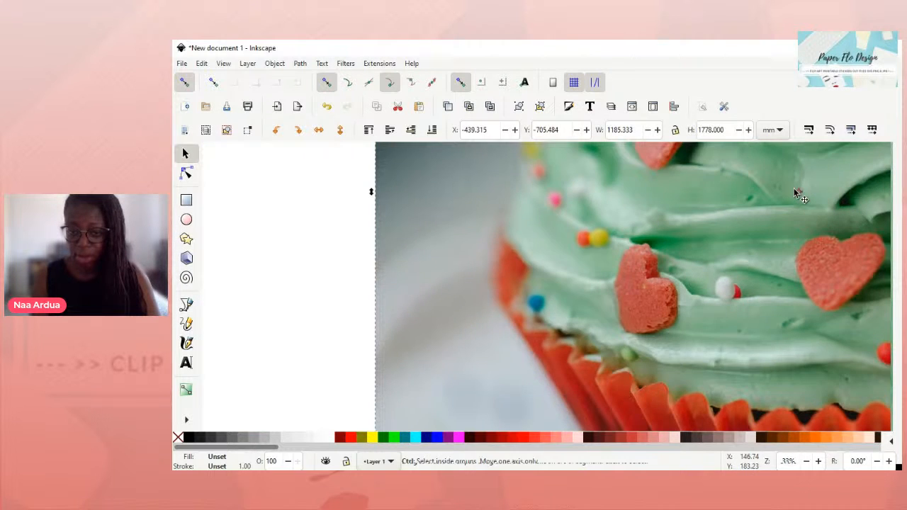
pyautogui.scroll(-2, 798, 196)
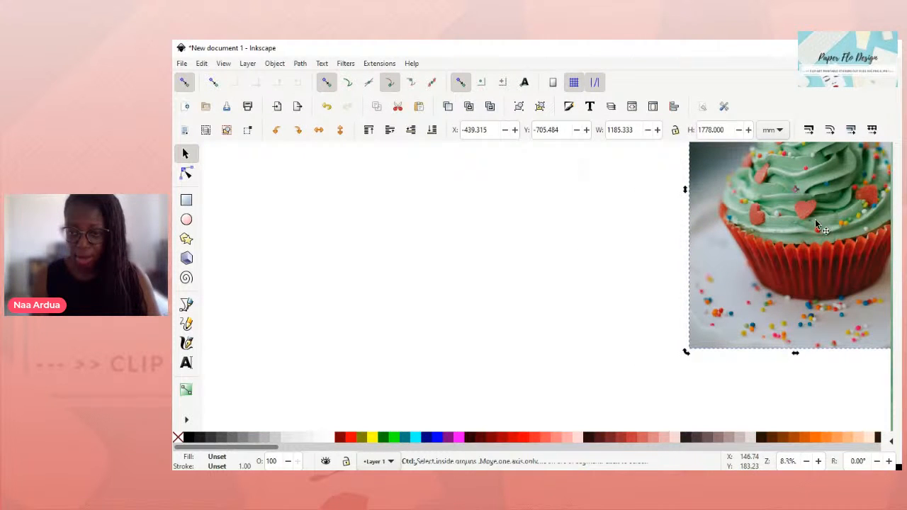
pyautogui.moveTo(816, 219); pyautogui.dragTo(788, 196)
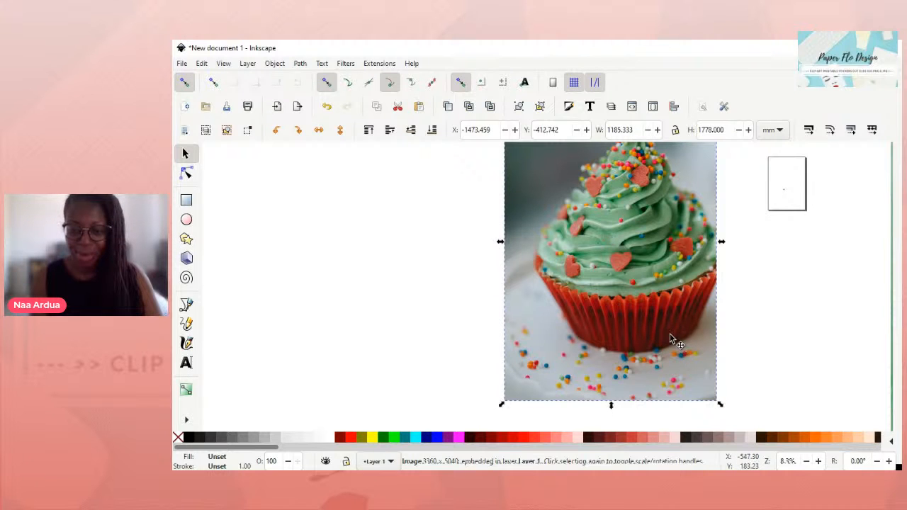
pyautogui.keyDown('ctrl'); pyautogui.scroll(1, 688, 377); pyautogui.keyUp('ctrl')
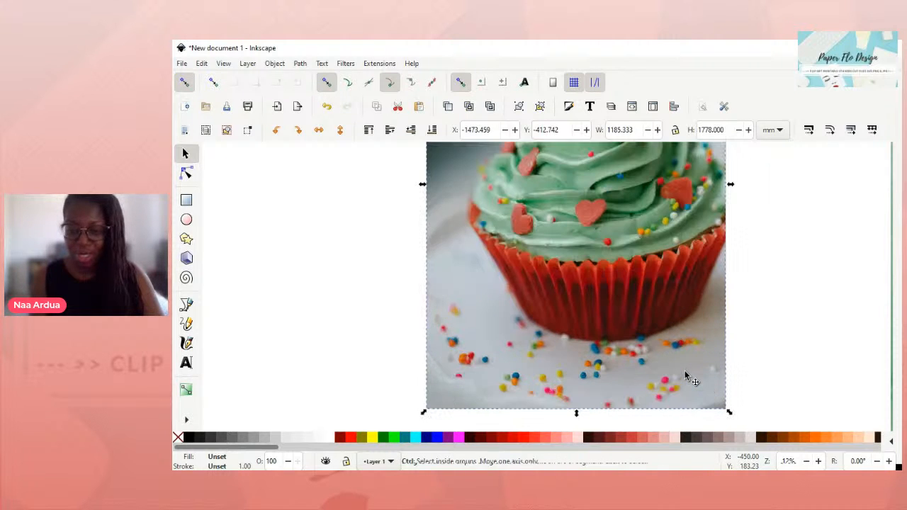
pyautogui.keyDown('ctrl'); pyautogui.scroll(1, 687, 377); pyautogui.keyUp('ctrl')
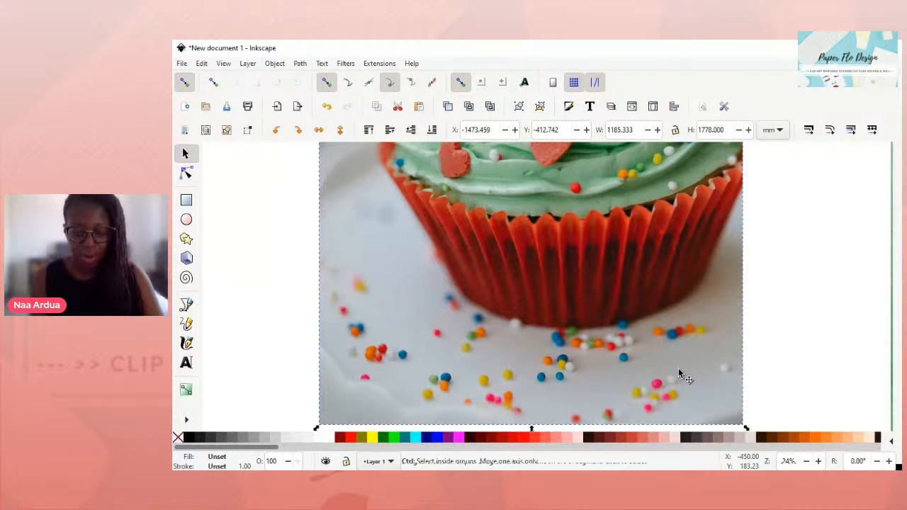
pyautogui.keyDown('ctrl'); pyautogui.scroll(1, 678, 368); pyautogui.keyUp('ctrl')
pyautogui.keyDown('ctrl'); pyautogui.scroll(-2, 679, 366); pyautogui.keyUp('ctrl')
pyautogui.keyDown('ctrl'); pyautogui.scroll(-1, 664, 297); pyautogui.keyUp('ctrl')
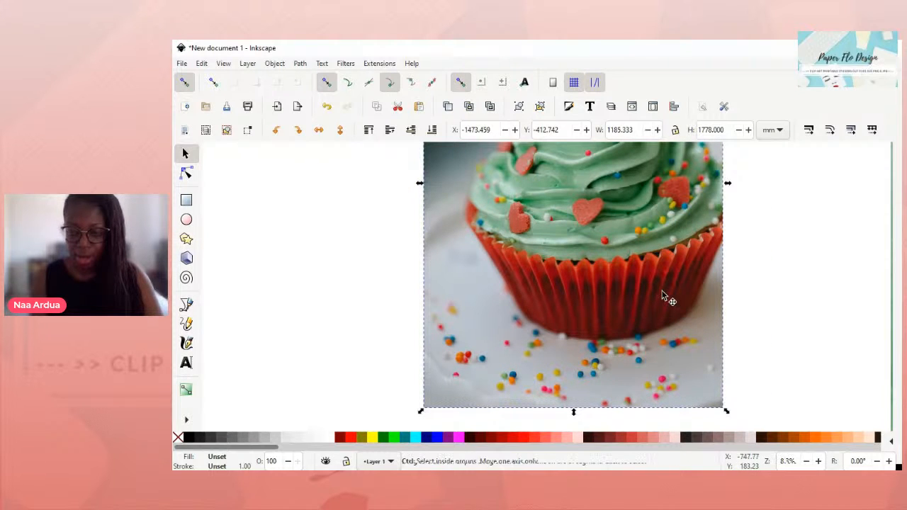
pyautogui.keyDown('ctrl'); pyautogui.scroll(-1, 664, 296); pyautogui.keyUp('ctrl')
pyautogui.keyDown('ctrl'); pyautogui.scroll(-3, 664, 297); pyautogui.keyUp('ctrl')
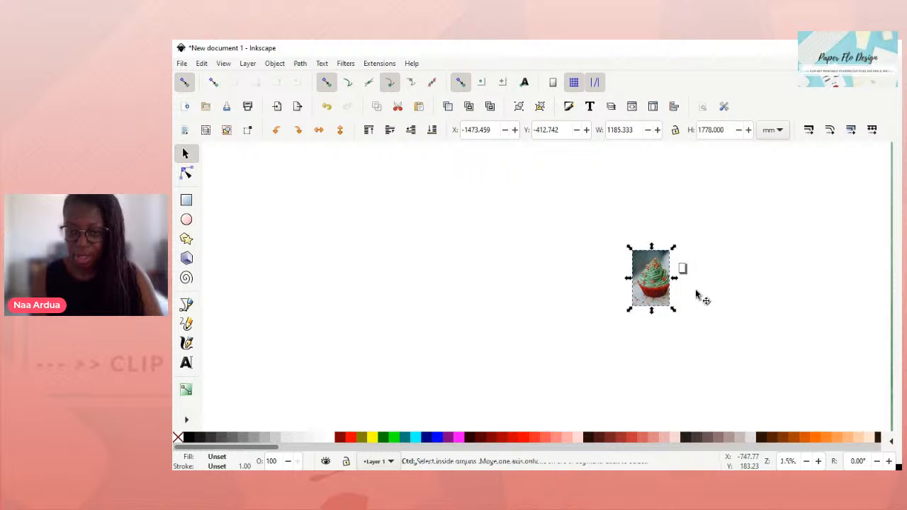
pyautogui.scroll(2, 718, 300)
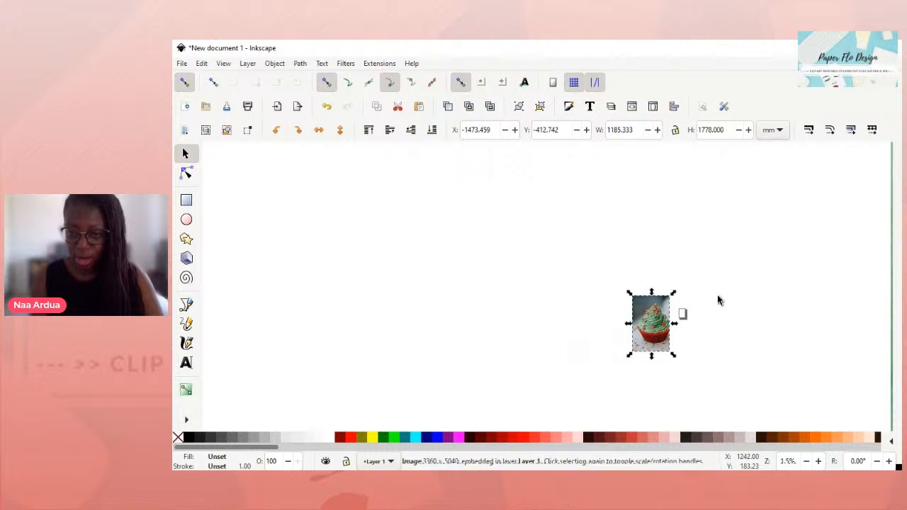
pyautogui.click(729, 350)
pyautogui.keyDown('ctrl'); pyautogui.scroll(2, 724, 342); pyautogui.keyUp('ctrl')
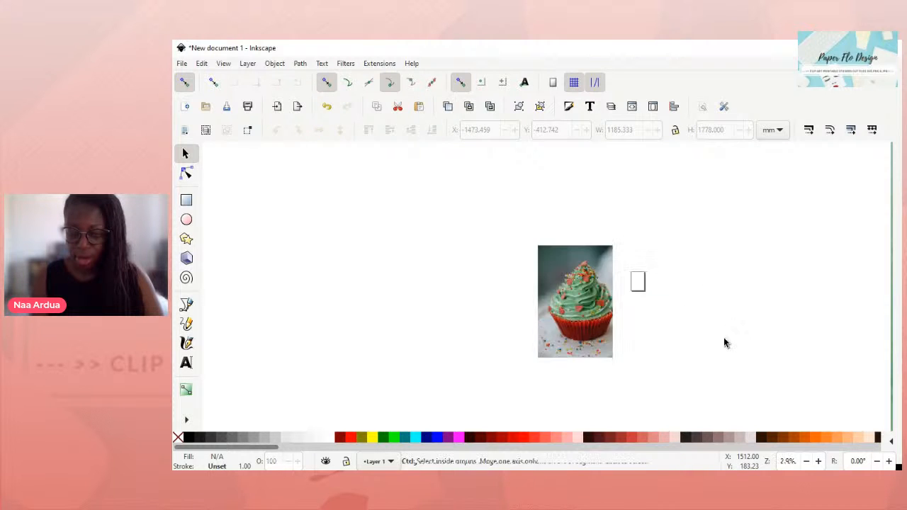
pyautogui.keyDown('ctrl'); pyautogui.scroll(8, 719, 333); pyautogui.keyUp('ctrl')
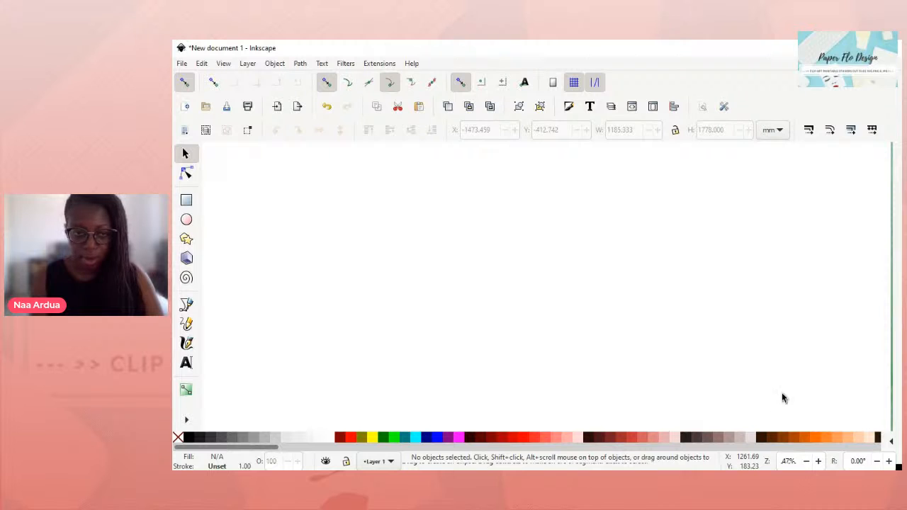
pyautogui.moveTo(488, 272); pyautogui.dragTo(628, 363)
pyautogui.moveTo(460, 283); pyautogui.dragTo(703, 337)
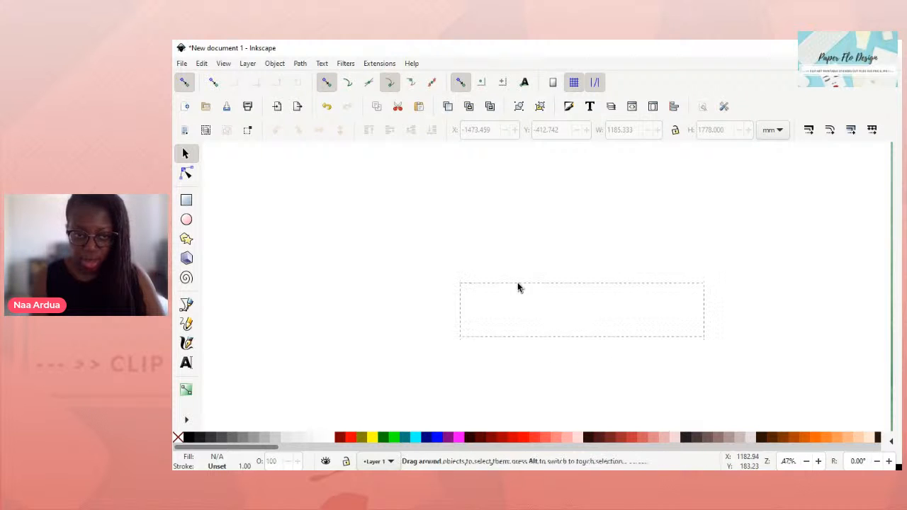
pyautogui.moveTo(518, 287); pyautogui.dragTo(570, 287)
pyautogui.keyDown('ctrl'); pyautogui.scroll(-2, 694, 300); pyautogui.keyUp('ctrl')
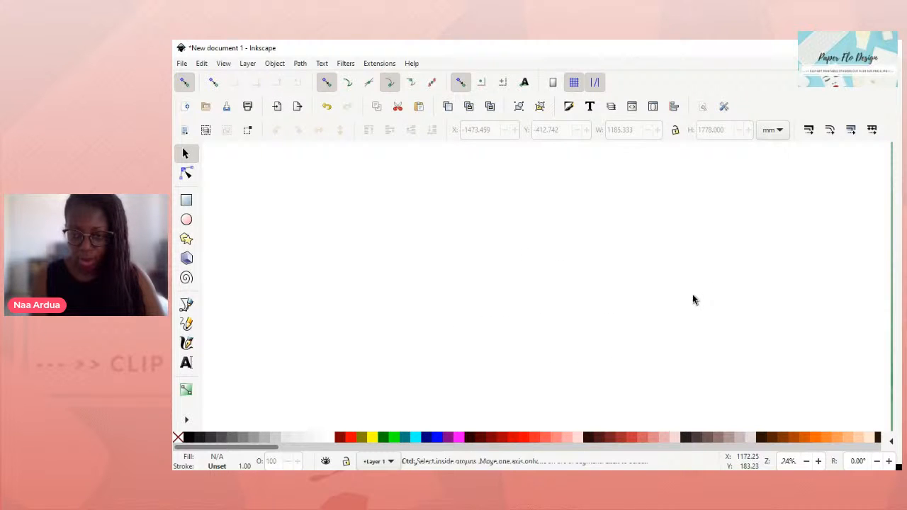
pyautogui.keyDown('ctrl'); pyautogui.scroll(-2, 622, 282); pyautogui.keyUp('ctrl')
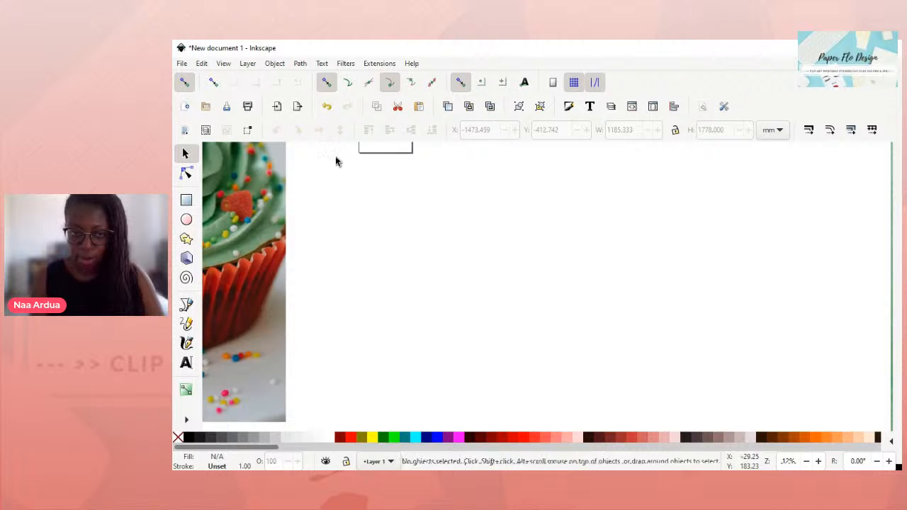
# Move the cupcake photo closer to the page, to about X -1309, Y -532 mm
pyautogui.click(276, 273)
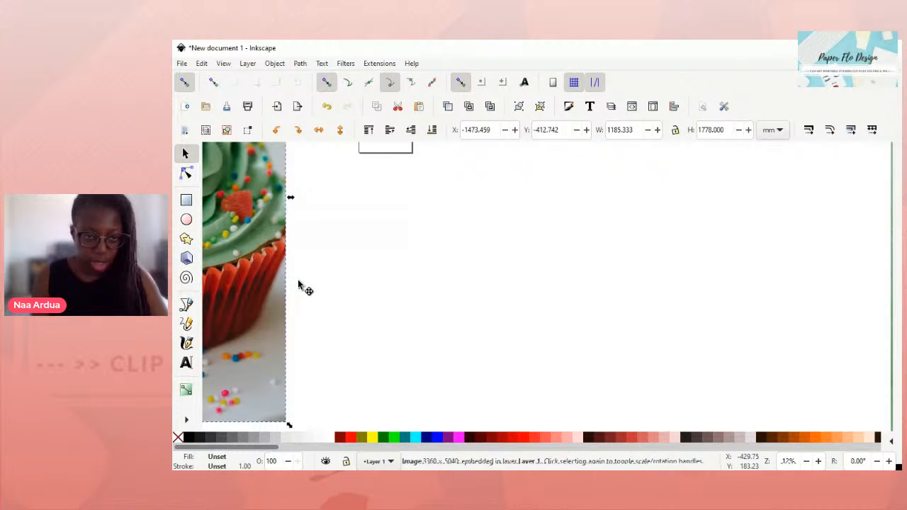
pyautogui.moveTo(298, 282); pyautogui.dragTo(328, 414)
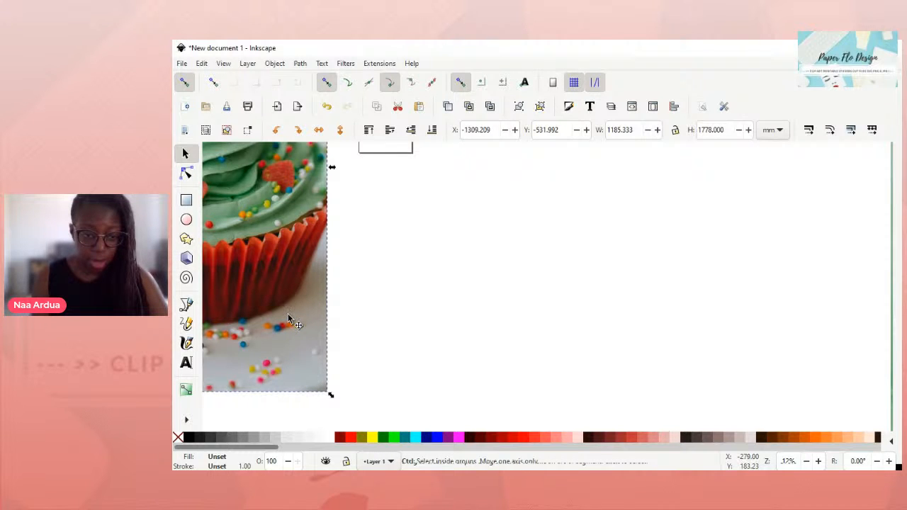
pyautogui.scroll(-2, 290, 319)
pyautogui.scroll(-1, 292, 310)
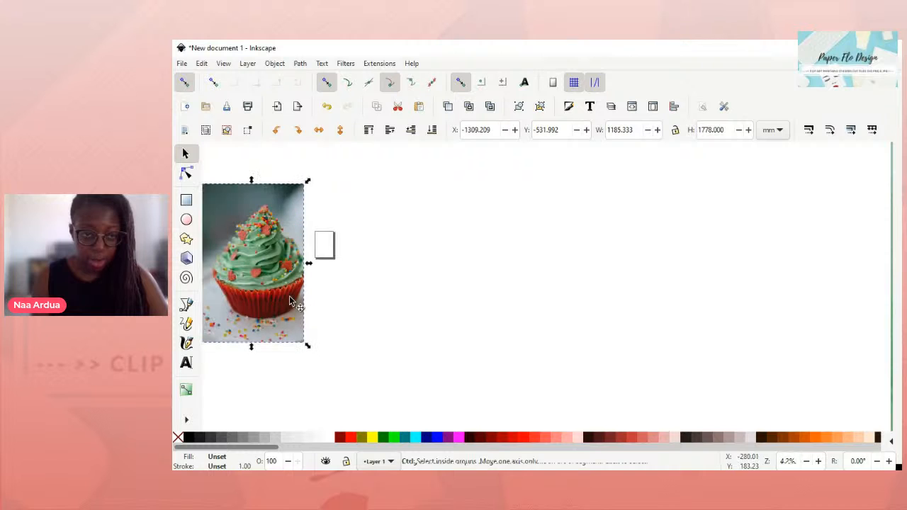
pyautogui.scroll(-2, 282, 297)
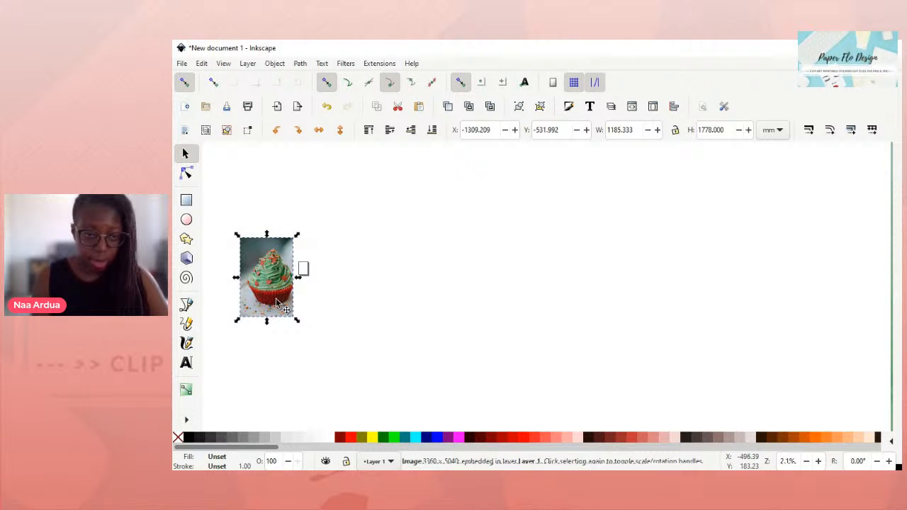
pyautogui.scroll(-1, 269, 297)
pyautogui.scroll(-1, 270, 296)
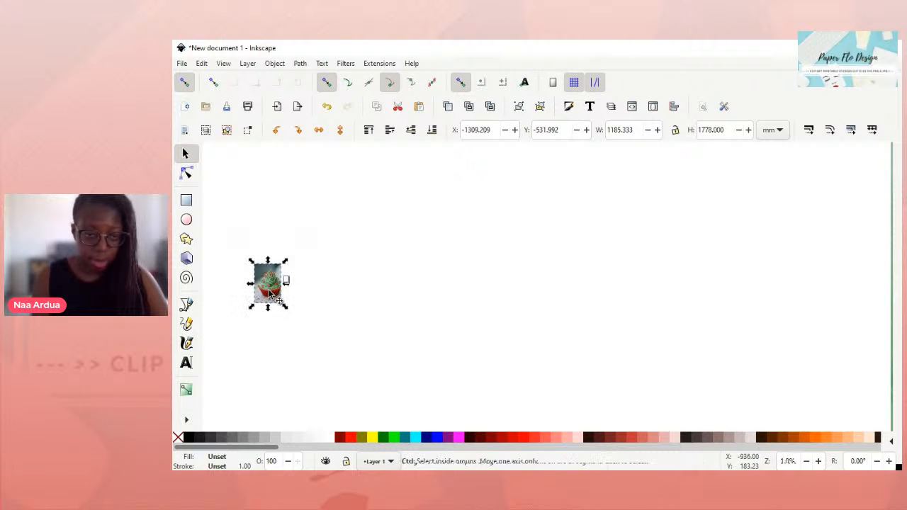
pyautogui.click(302, 304)
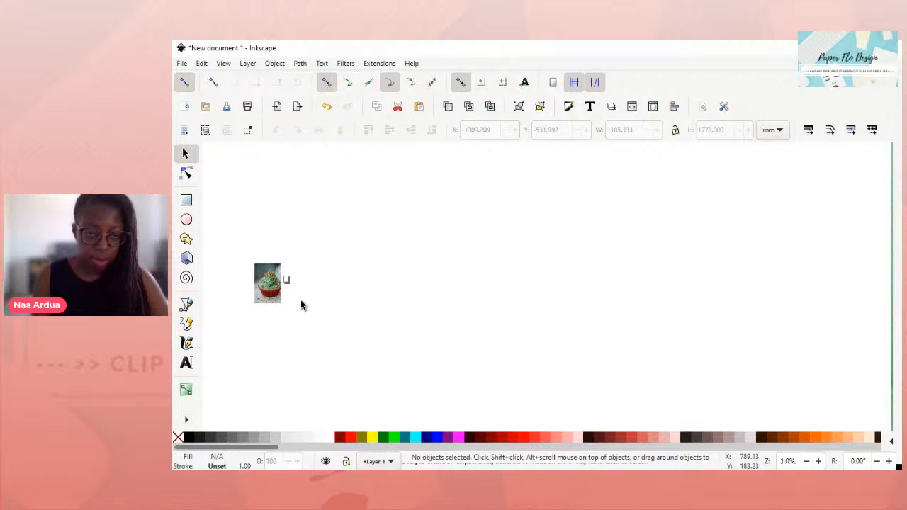
pyautogui.scroll(1, 301, 305)
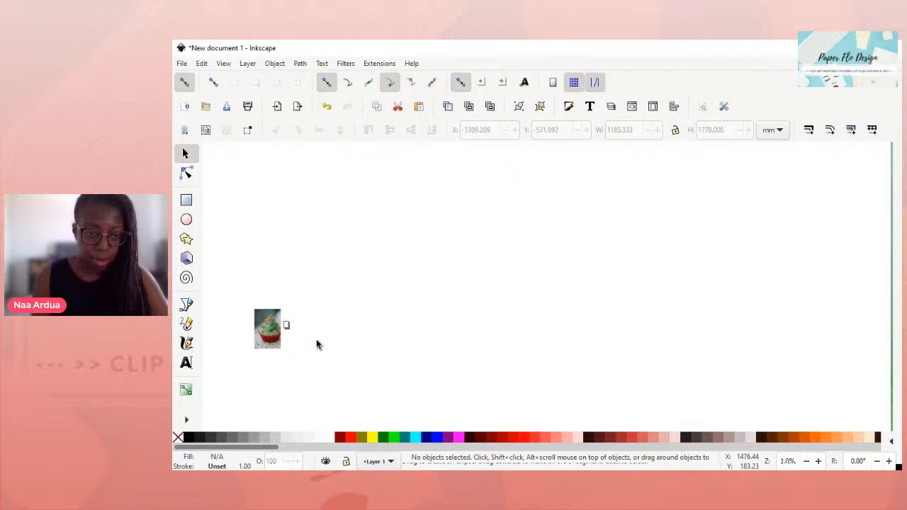
pyautogui.scroll(2, 323, 360)
pyautogui.scroll(-4, 312, 347)
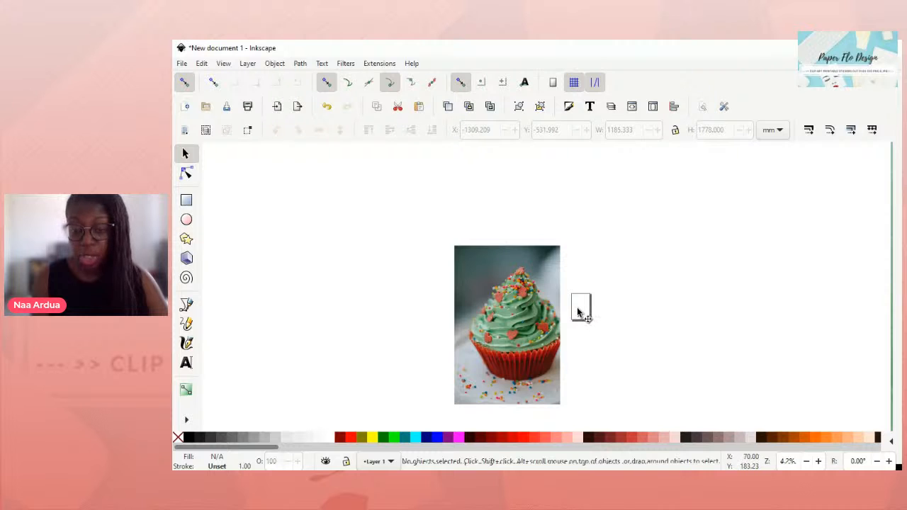
pyautogui.scroll(4, 612, 336)
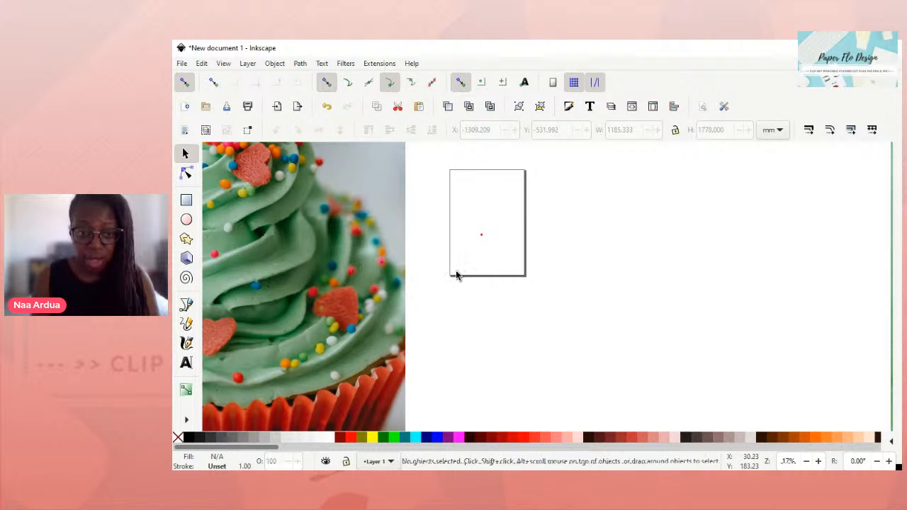
# Try shrinking the cupcake photo without locking its proportions, to about 204 by 455 mm, and undo the resize
pyautogui.click(364, 277)
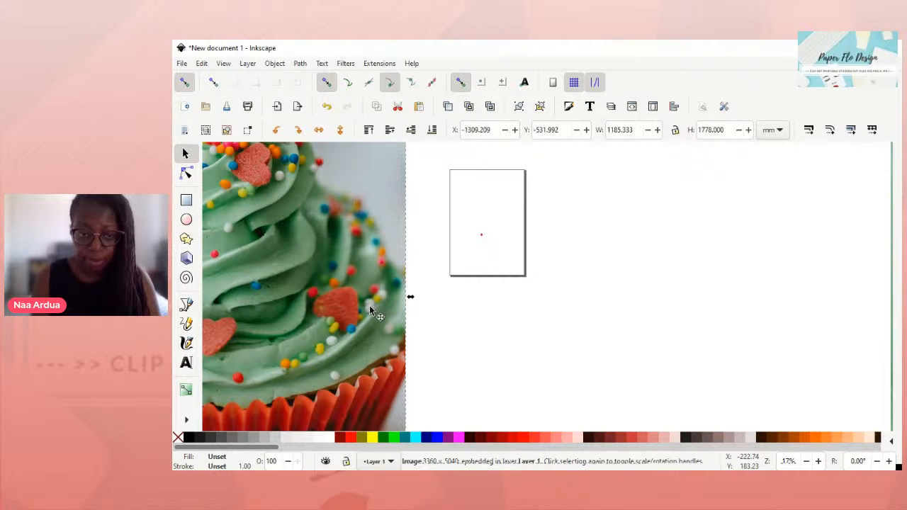
pyautogui.scroll(1, 368, 306)
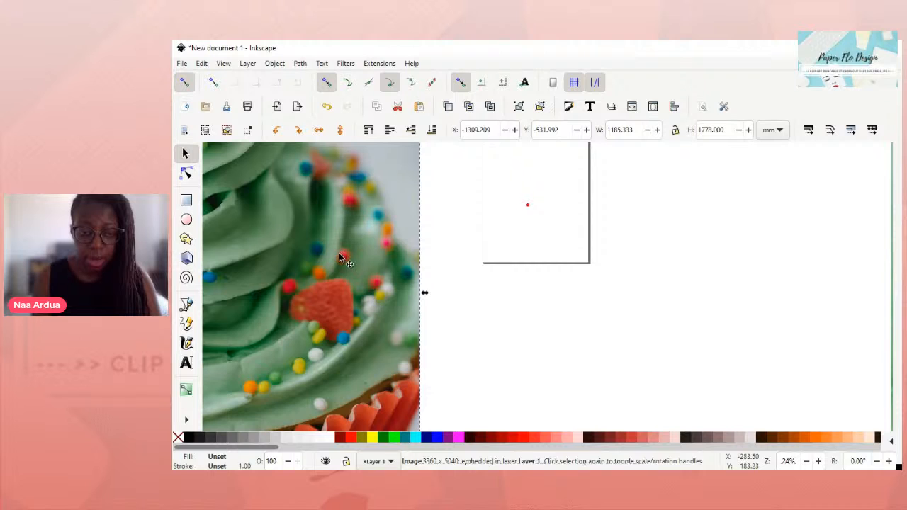
pyautogui.scroll(-1, 339, 253)
pyautogui.scroll(-1, 338, 255)
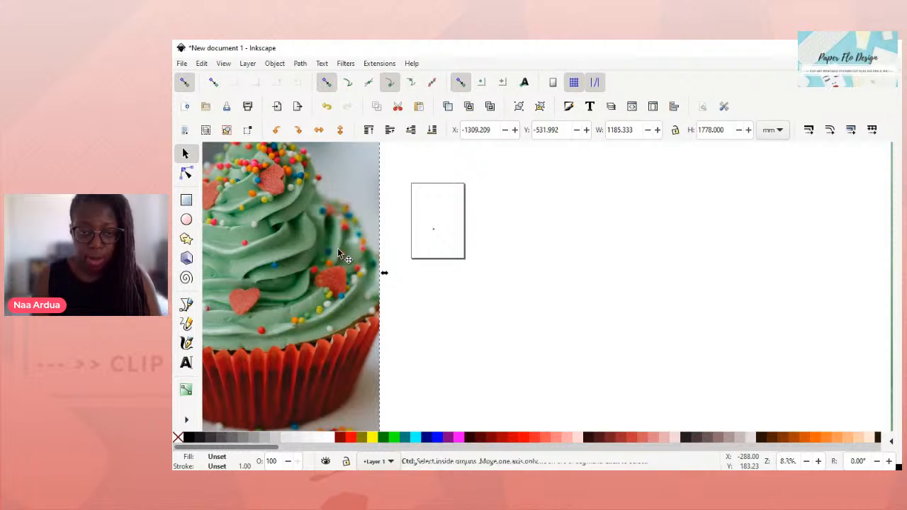
pyautogui.scroll(-3, 338, 254)
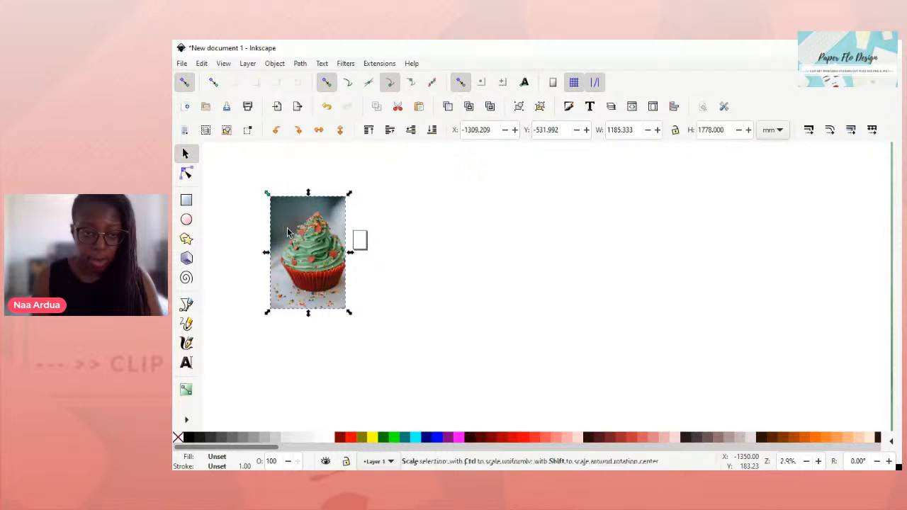
pyautogui.moveTo(287, 227); pyautogui.dragTo(330, 280)
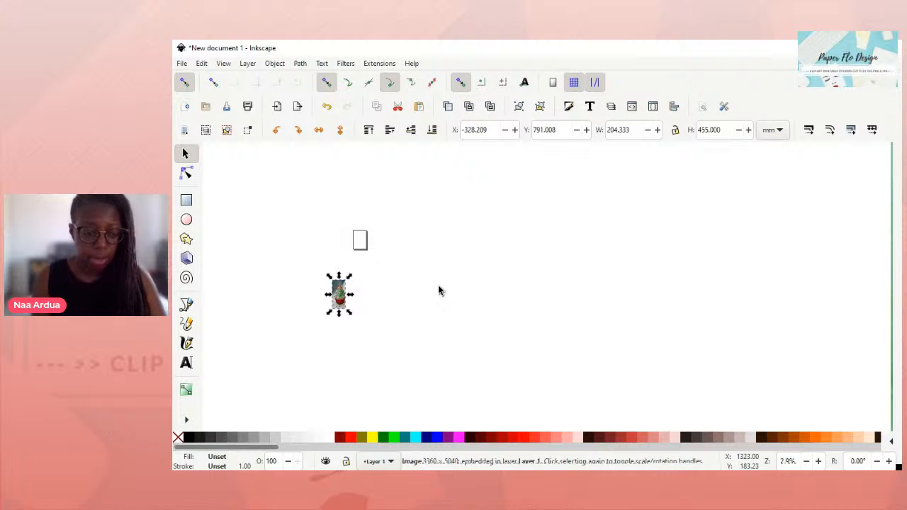
pyautogui.hotkey('ctrl', 'z')
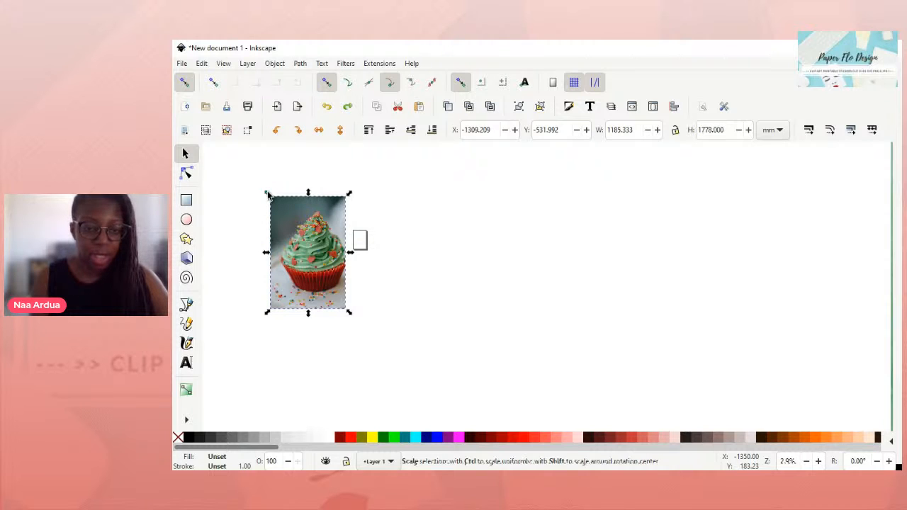
# Scale the cupcake photo proportionally to about 98 by 146 mm and place it on the page at about X 69, Y 111 mm
pyautogui.press('ctrl')
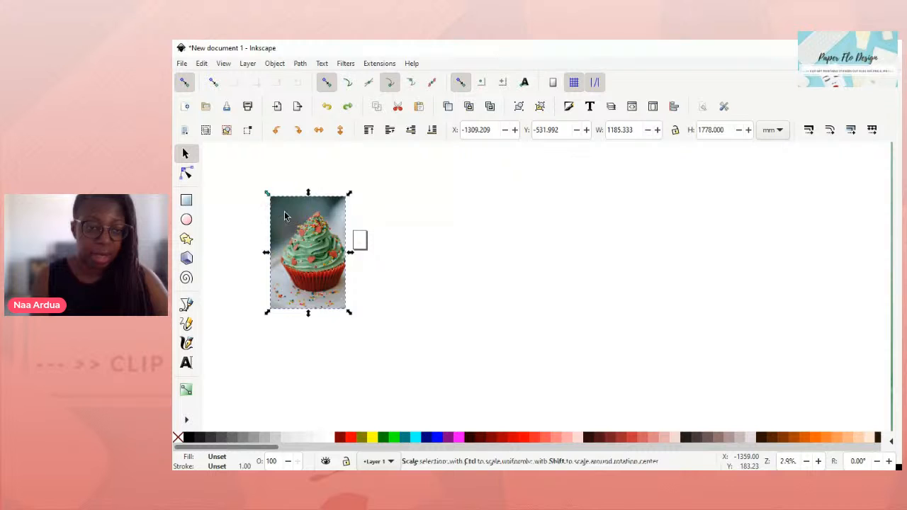
pyautogui.moveTo(285, 217); pyautogui.dragTo(338, 259)
pyautogui.scroll(4, 358, 270)
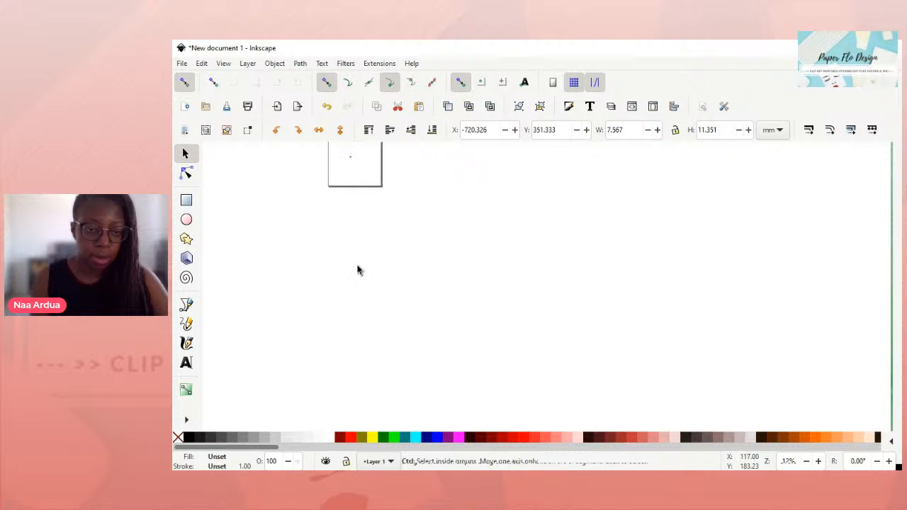
pyautogui.scroll(1, 317, 213)
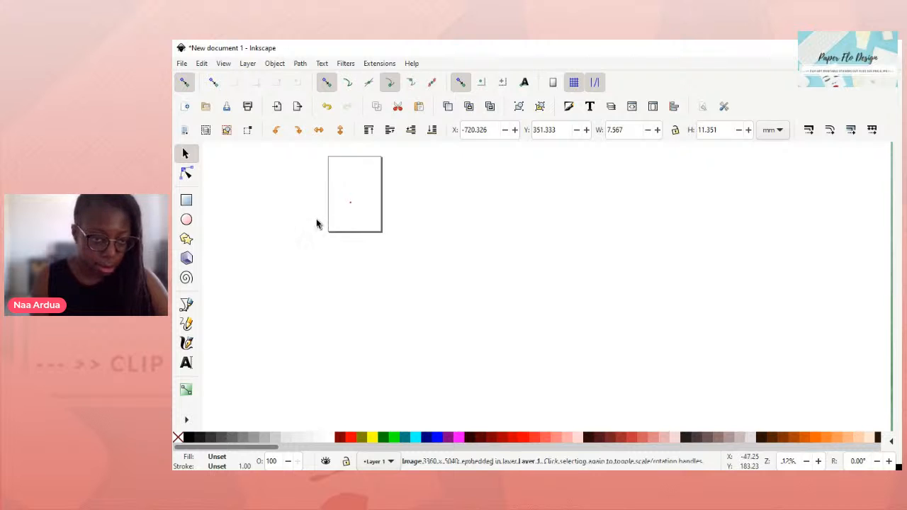
pyautogui.moveTo(317, 222); pyautogui.dragTo(466, 255)
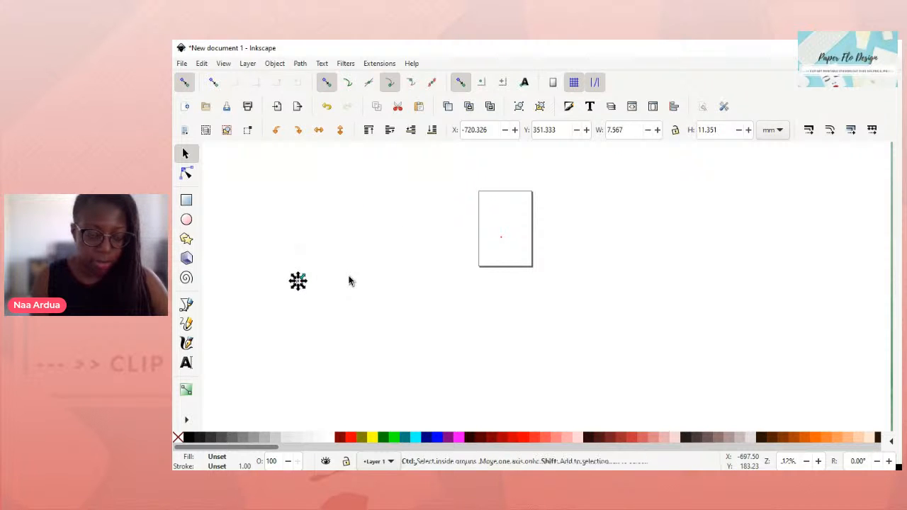
pyautogui.moveTo(305, 281); pyautogui.dragTo(381, 277)
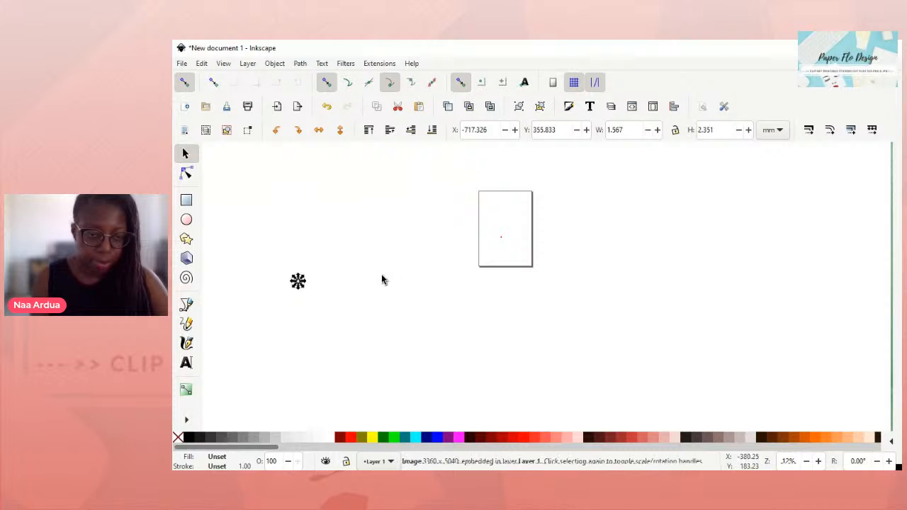
pyautogui.moveTo(299, 281); pyautogui.dragTo(592, 248)
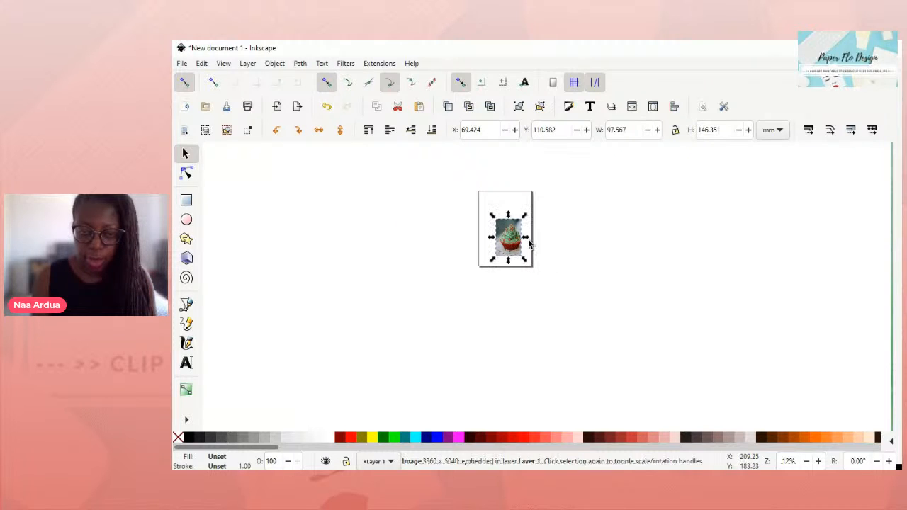
# Shrink the cupcake photo proportionally to about 39 by 59 mm and move it to about X 15, Y 102 mm on the page
pyautogui.moveTo(536, 222); pyautogui.dragTo(542, 222)
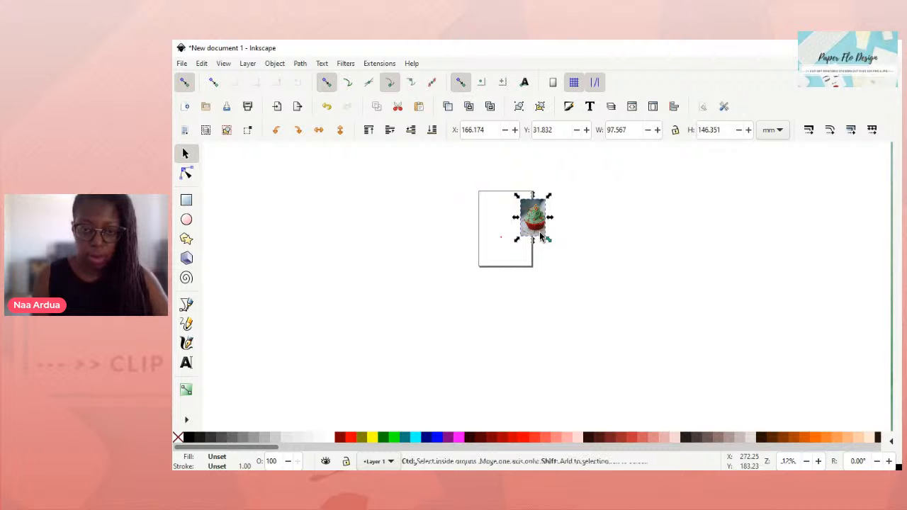
pyautogui.moveTo(546, 239); pyautogui.dragTo(538, 234)
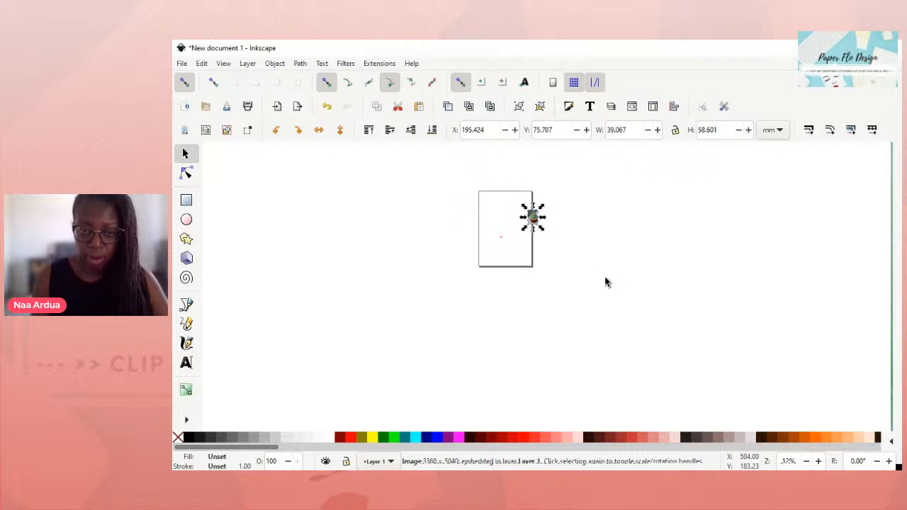
pyautogui.scroll(1, 605, 282)
pyautogui.keyDown('ctrl'); pyautogui.scroll(2, 598, 278); pyautogui.keyUp('ctrl')
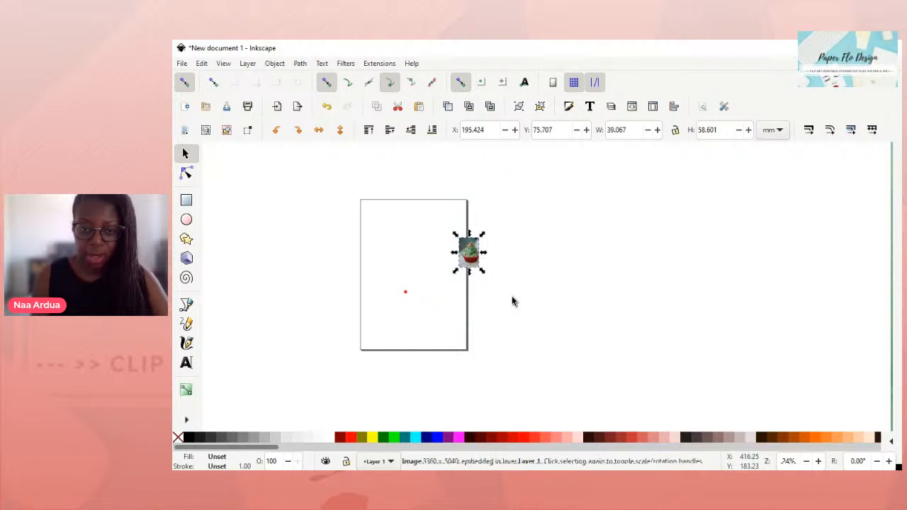
pyautogui.keyDown('ctrl'); pyautogui.scroll(4, 478, 309); pyautogui.keyUp('ctrl')
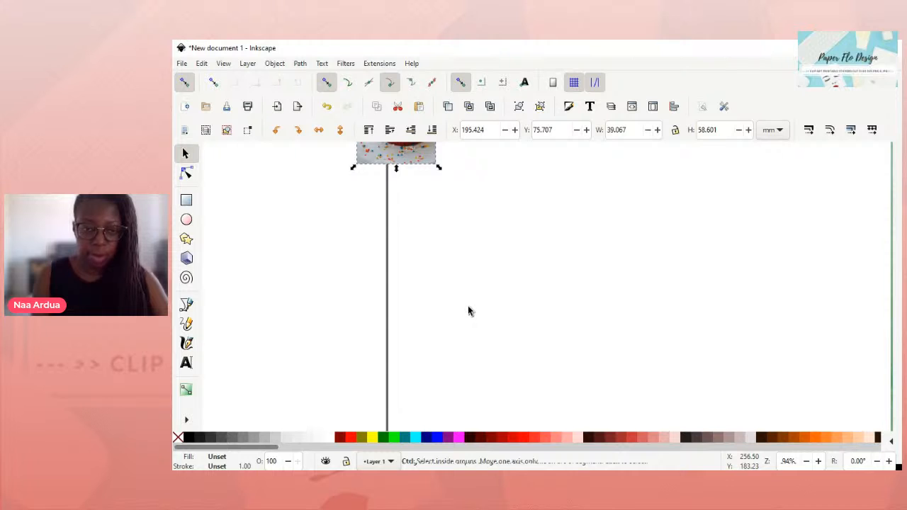
pyautogui.moveTo(468, 311); pyautogui.dragTo(764, 385)
pyautogui.moveTo(734, 318); pyautogui.dragTo(781, 314)
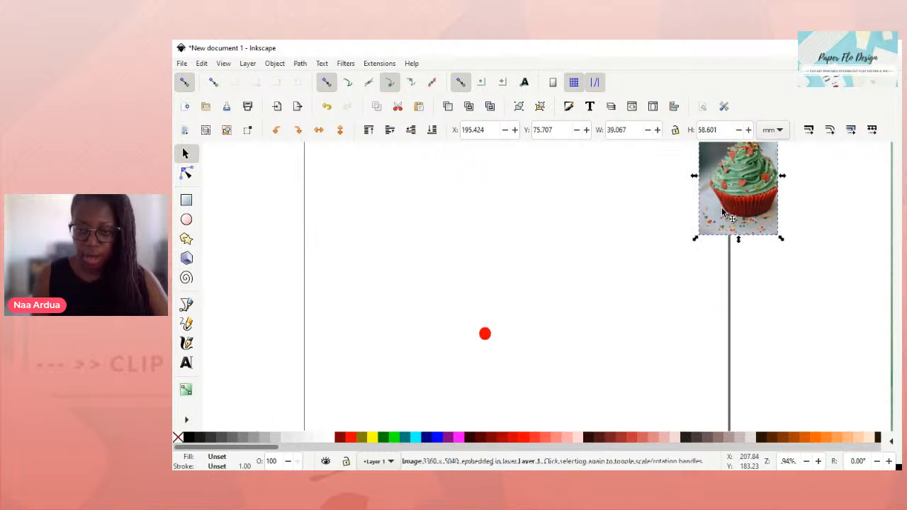
pyautogui.moveTo(724, 213); pyautogui.dragTo(303, 274)
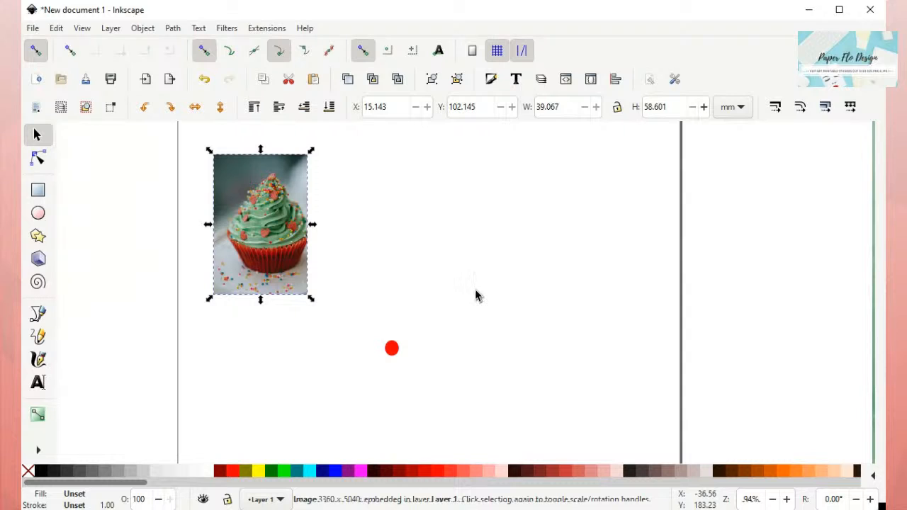
# Undo the cupcake photo's last move and its last reduction in size
pyautogui.scroll(2, 431, 252)
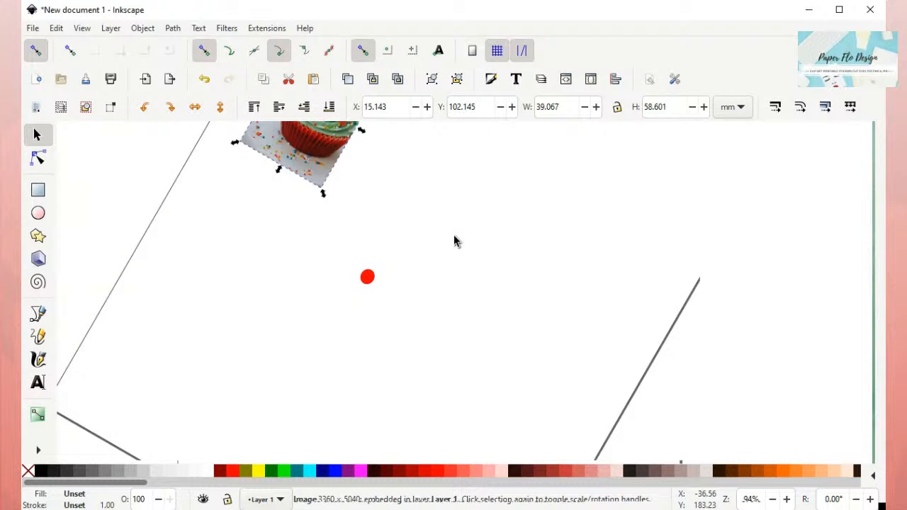
pyautogui.hotkey('ctrl', 'z')
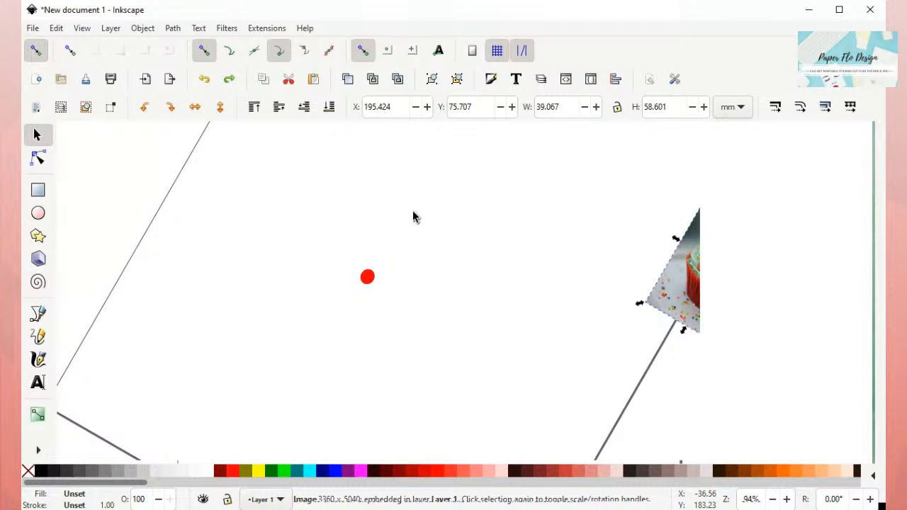
pyautogui.moveTo(412, 212); pyautogui.dragTo(416, 244)
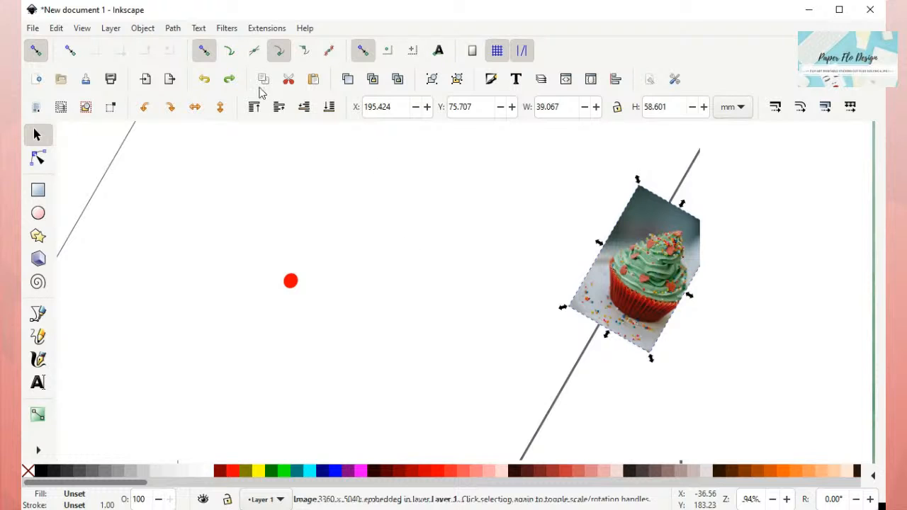
pyautogui.click(204, 80)
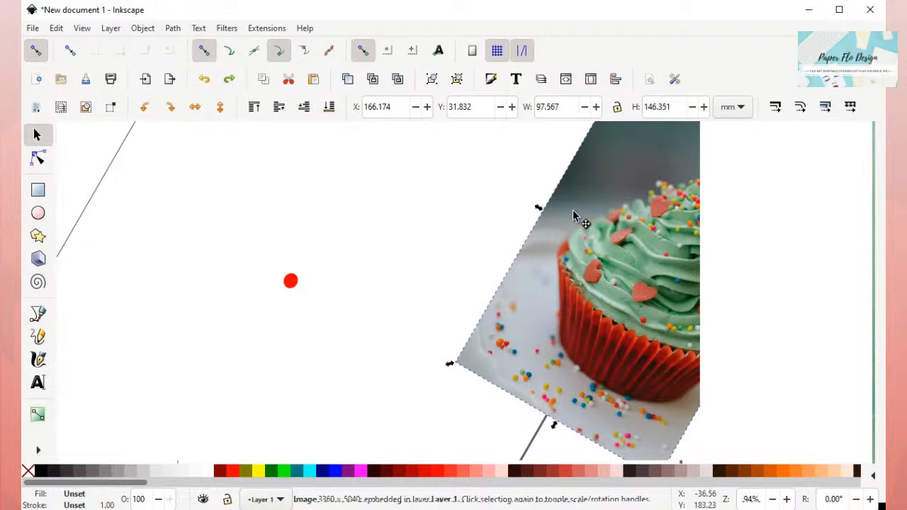
# Reposition the cupcake photo on the page and scale it proportionally to about 79 by 119 mm at about X 124, Y 74 mm
pyautogui.moveTo(573, 211); pyautogui.dragTo(484, 191)
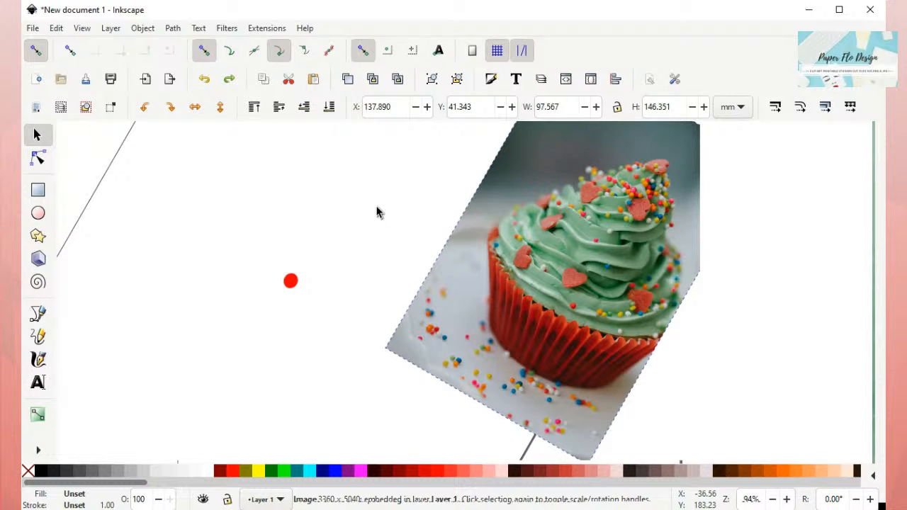
pyautogui.hotkey('ctrl', 'shift', 'z')
pyautogui.scroll(-1, 377, 212)
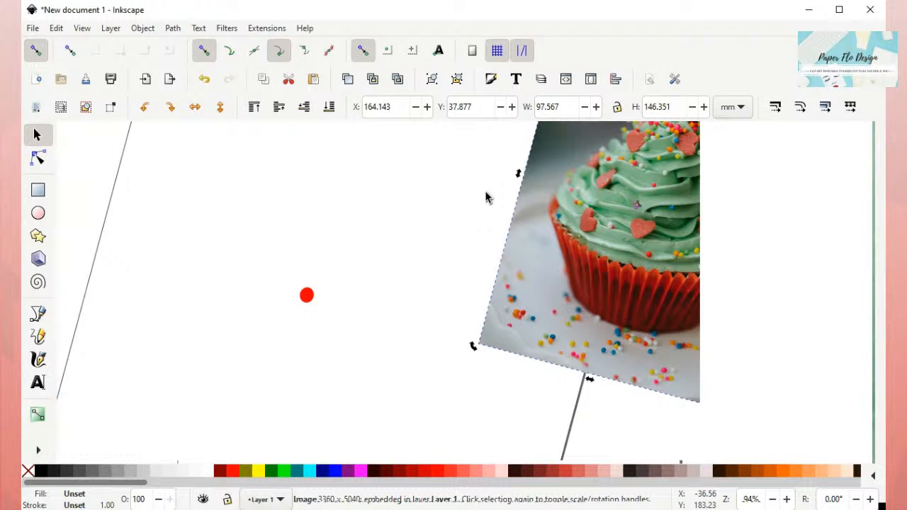
pyautogui.moveTo(578, 200); pyautogui.dragTo(457, 219)
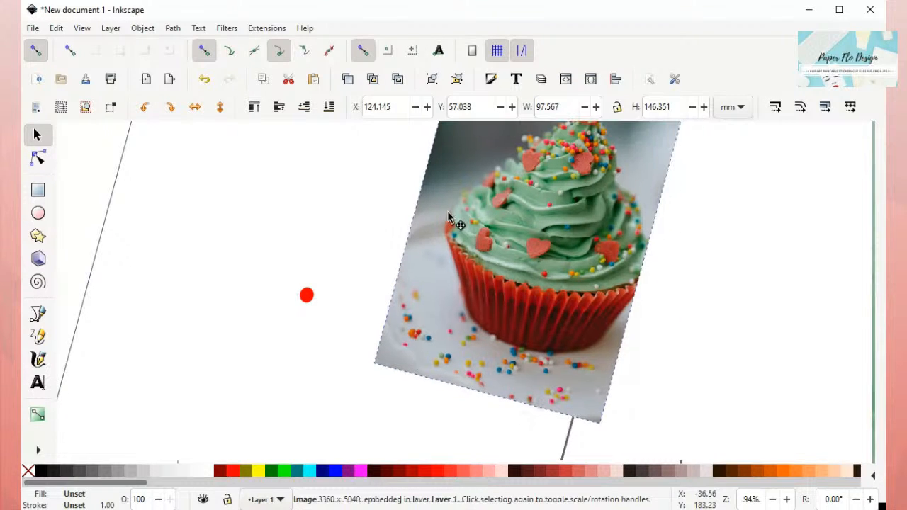
pyautogui.moveTo(595, 409); pyautogui.dragTo(588, 432)
pyautogui.click(577, 428)
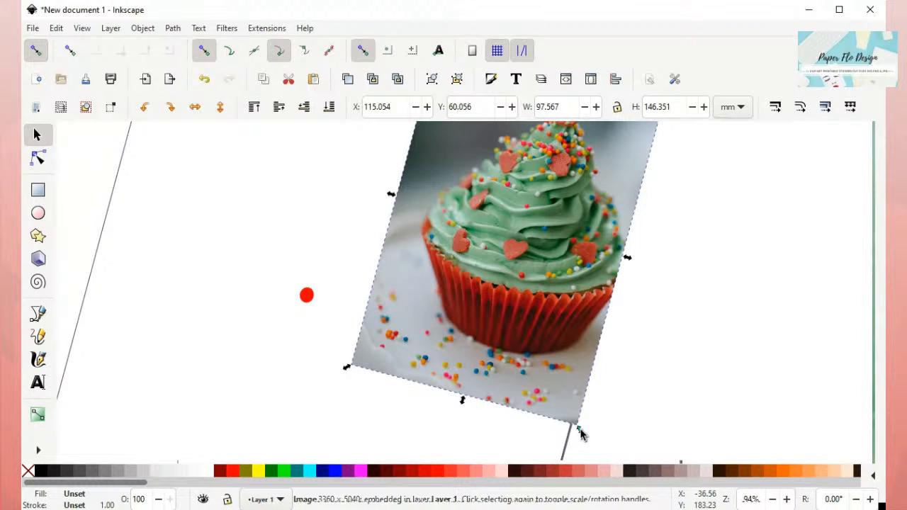
pyautogui.moveTo(579, 433); pyautogui.dragTo(570, 392)
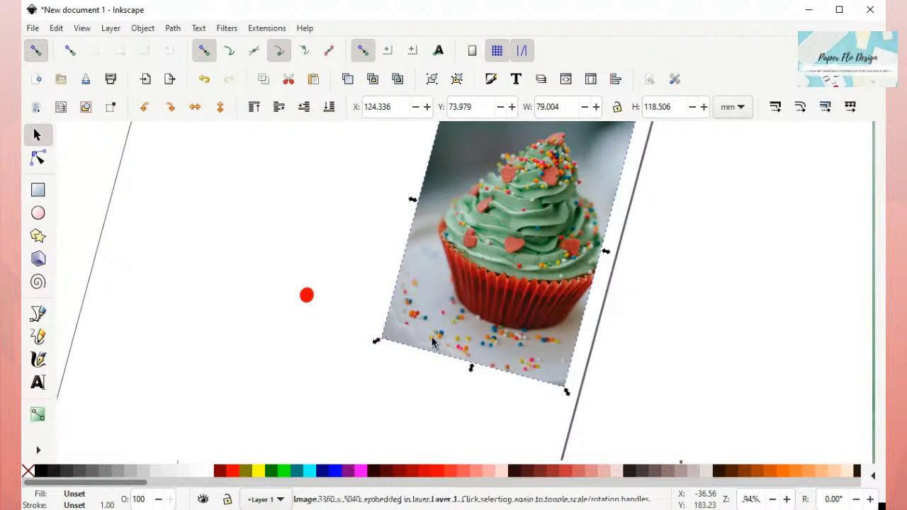
# Move the small red circle off the page, to about X 236, Y 142 mm
pyautogui.click(307, 297)
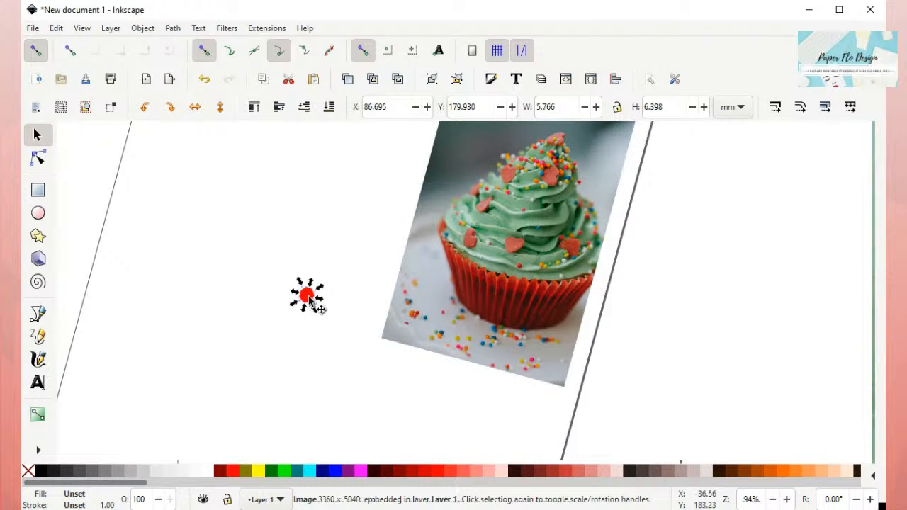
pyautogui.moveTo(366, 290); pyautogui.dragTo(684, 300)
pyautogui.moveTo(583, 328); pyautogui.dragTo(166, 305)
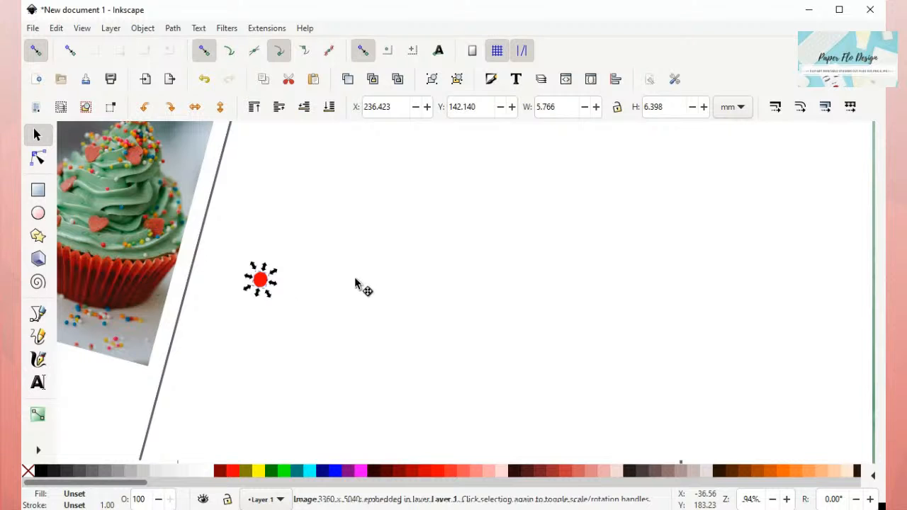
# Move the cupcake photo off the page beyond the red circle, to about X 389, Y 35 mm
pyautogui.moveTo(488, 287); pyautogui.dragTo(553, 285)
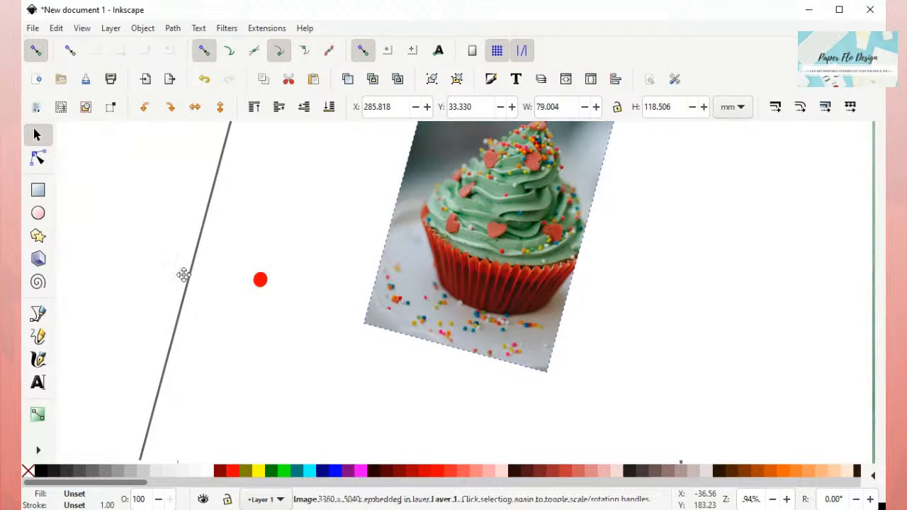
pyautogui.moveTo(257, 255); pyautogui.dragTo(328, 253)
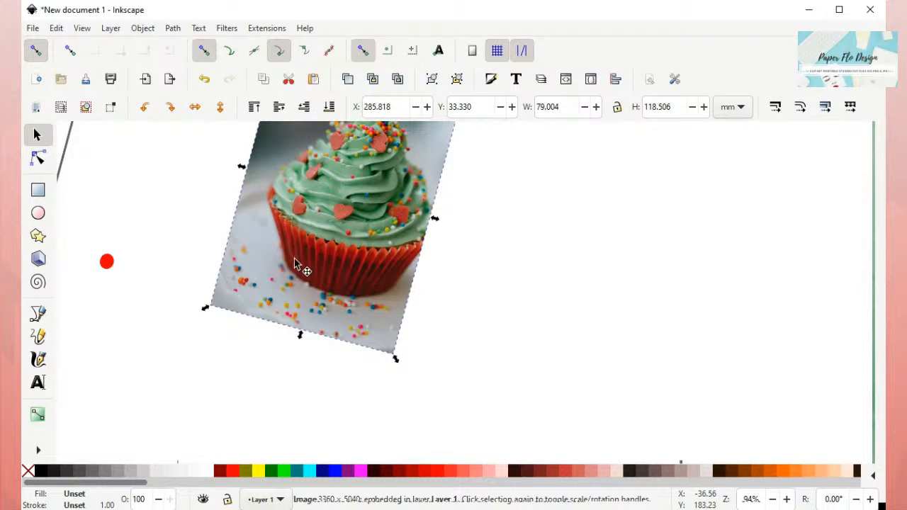
pyautogui.moveTo(361, 282); pyautogui.dragTo(490, 328)
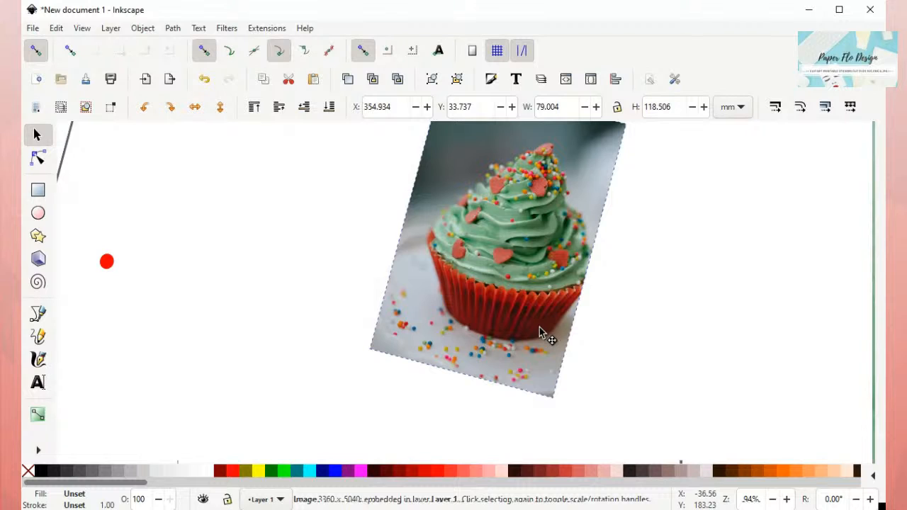
pyautogui.hotkey('ctrl', 'z')
pyautogui.click(546, 333)
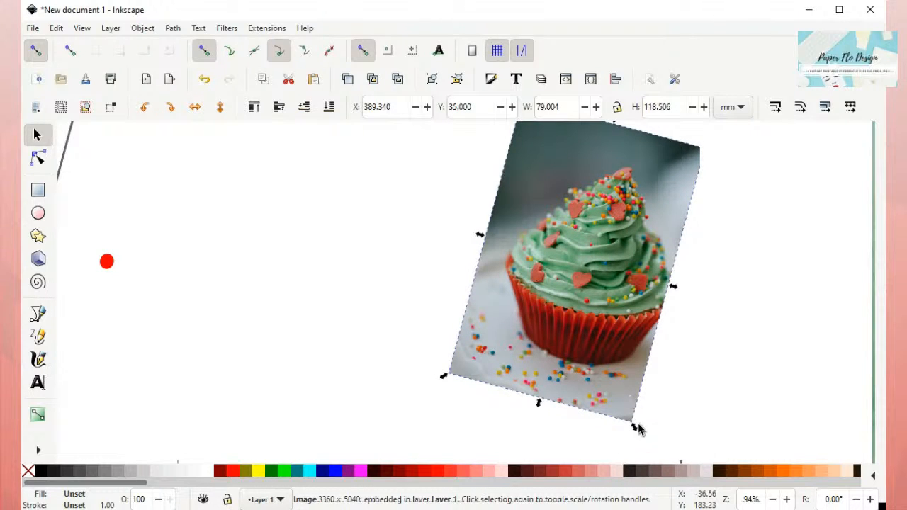
# Rotate the cupcake photo counterclockwise until its bounding box is about 120 by 141 mm
pyautogui.moveTo(648, 419); pyautogui.dragTo(644, 430)
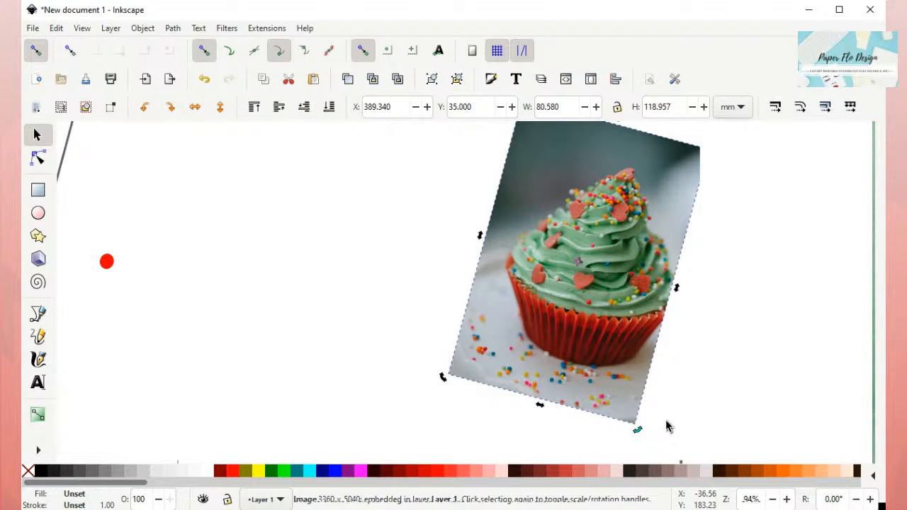
pyautogui.moveTo(667, 426); pyautogui.dragTo(658, 401)
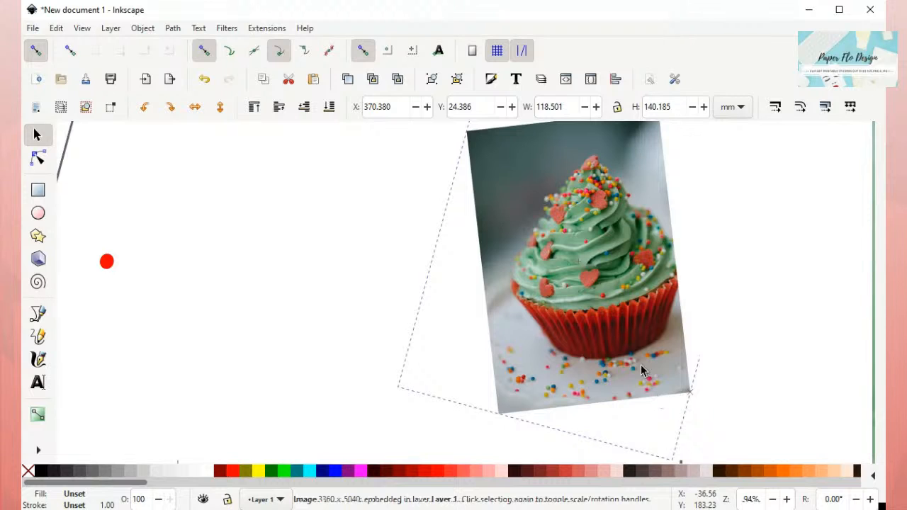
pyautogui.moveTo(641, 370); pyautogui.dragTo(546, 393)
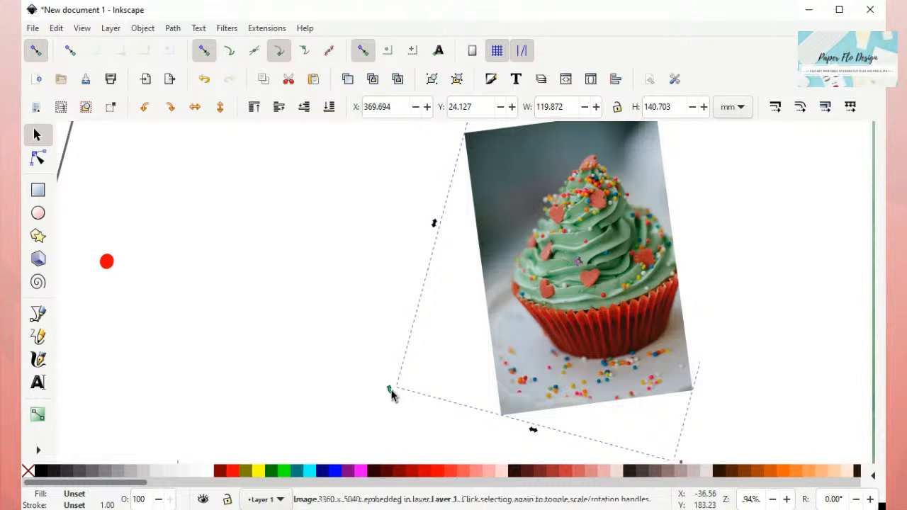
pyautogui.moveTo(392, 395); pyautogui.dragTo(391, 394)
# Move the red circle closer to the cupcake photo, to about X 297, Y 117 mm, and enlarge it to about 17 by 19 mm
pyautogui.click(106, 262)
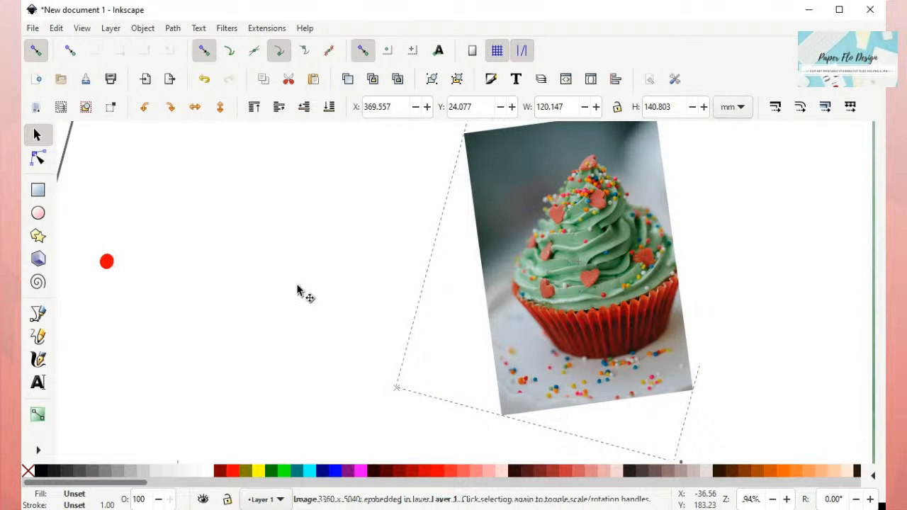
pyautogui.moveTo(300, 293); pyautogui.dragTo(255, 276)
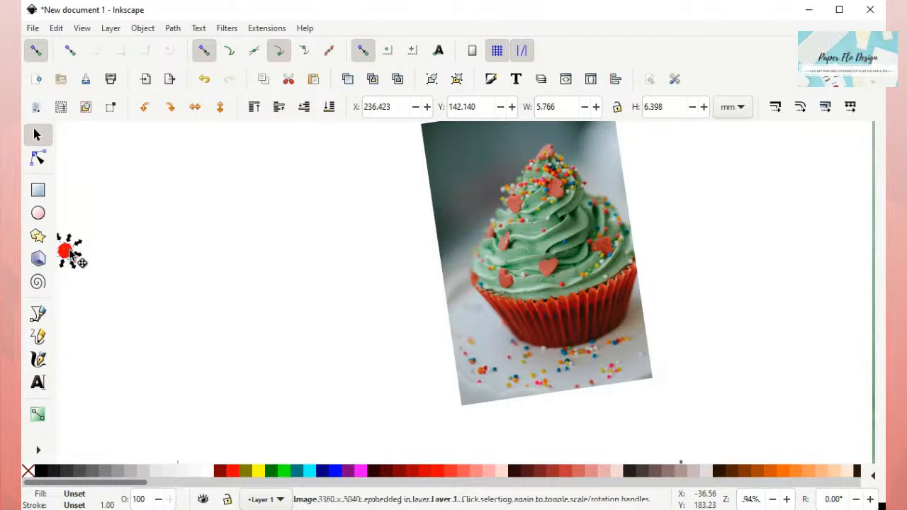
pyautogui.moveTo(68, 253); pyautogui.dragTo(250, 282)
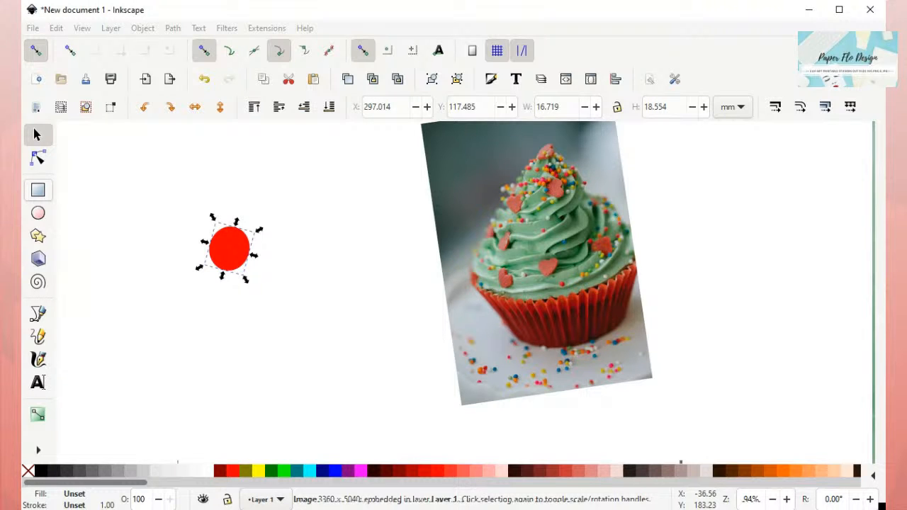
pyautogui.click(191, 307)
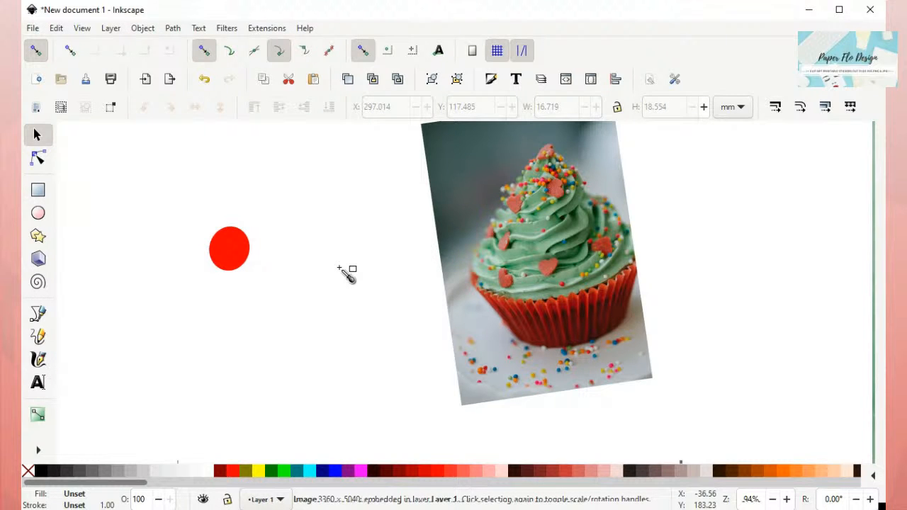
# Recolour the red circle with the green of the cupcake's frosting, sampled from the photo with the Dropper tool
pyautogui.press('d')
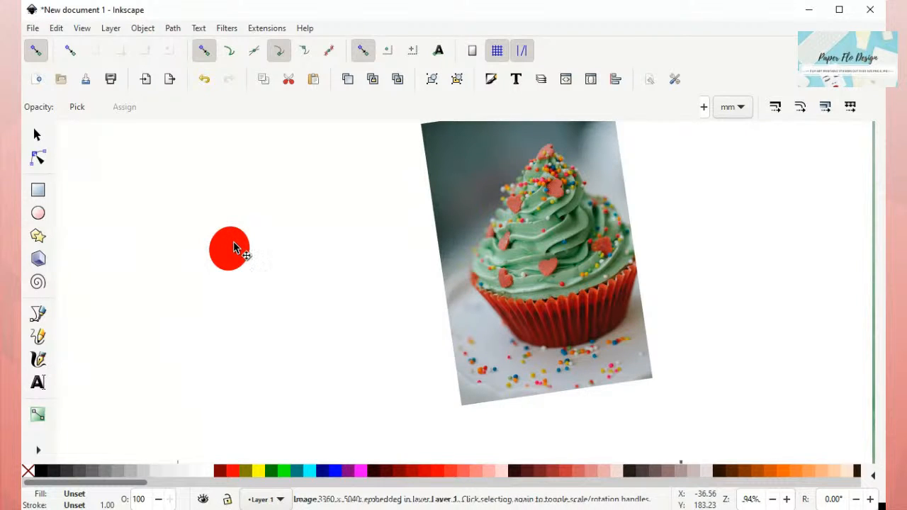
pyautogui.press('e')
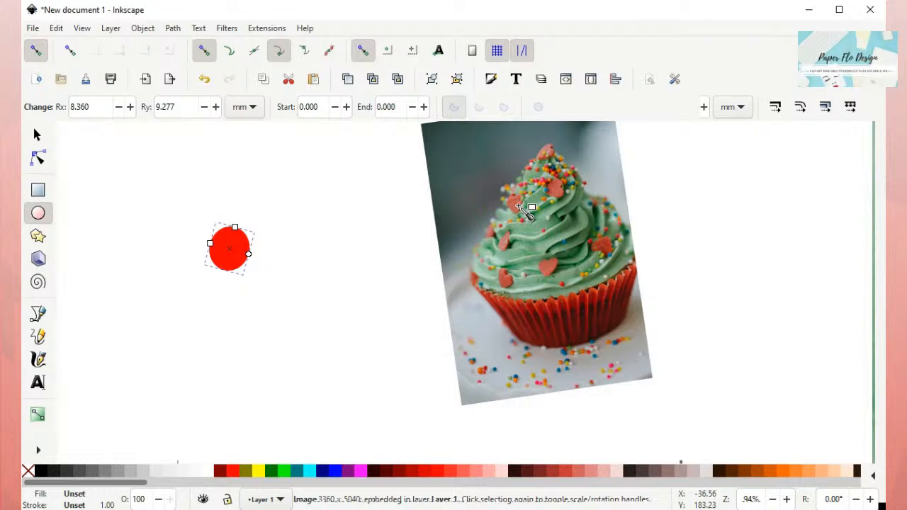
pyautogui.press('d')
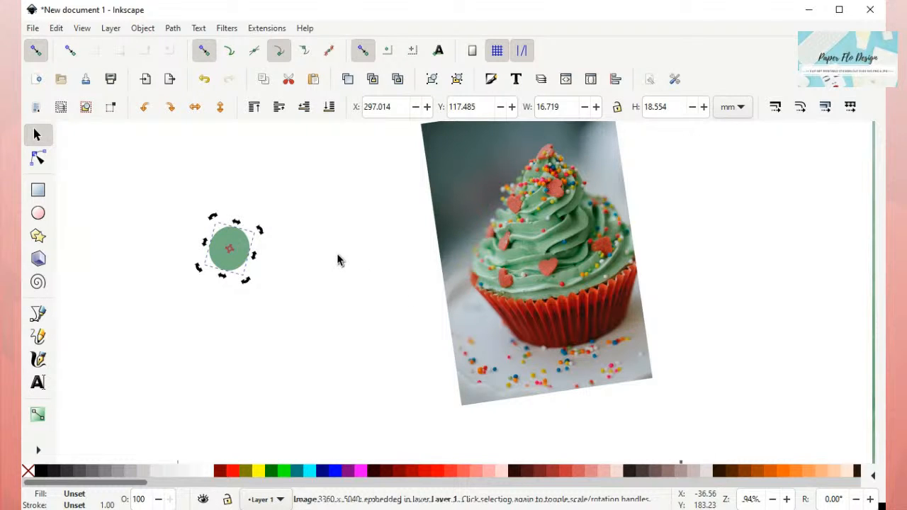
# Duplicate the green circle and place the copy just right of the original, at about X 318, Y 112 mm
pyautogui.click(241, 247)
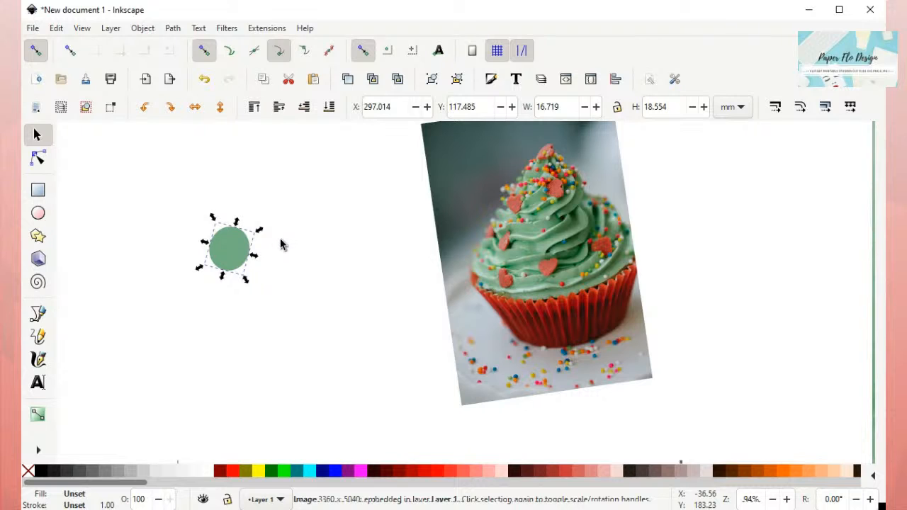
pyautogui.click(280, 236)
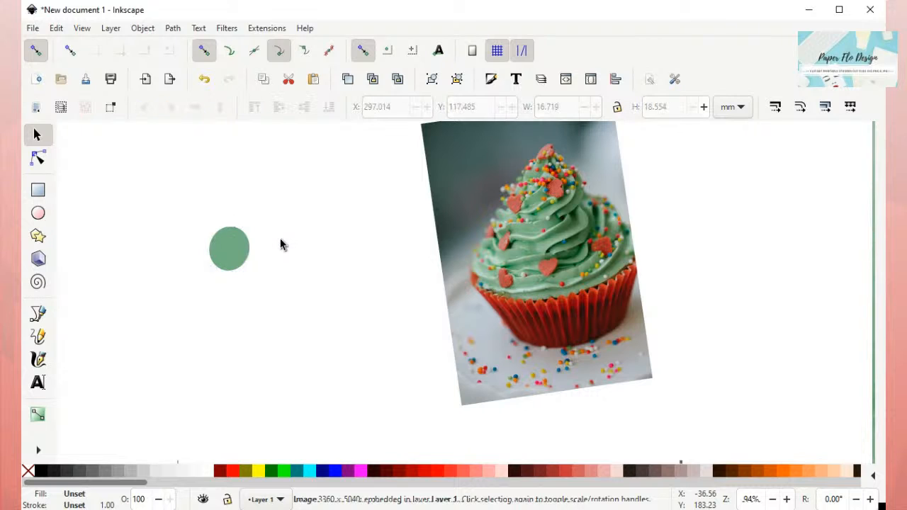
pyautogui.click(227, 249)
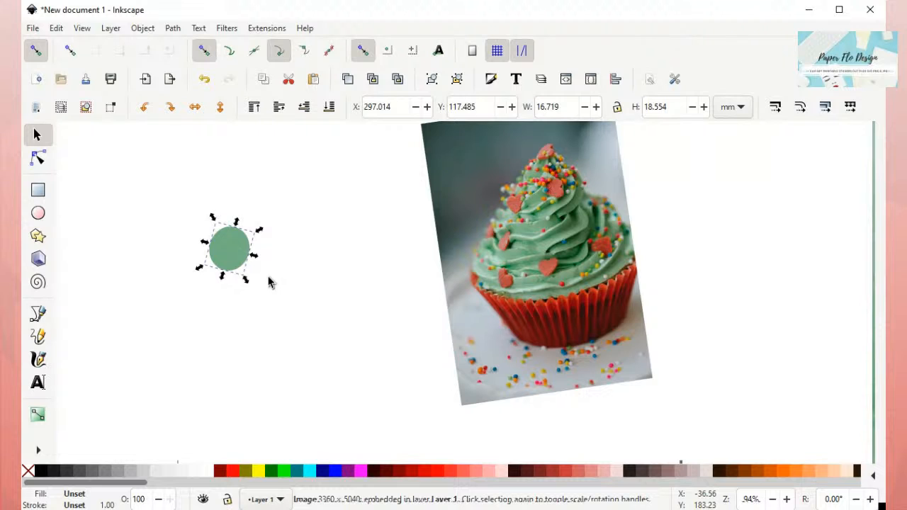
pyautogui.moveTo(228, 248); pyautogui.dragTo(305, 250)
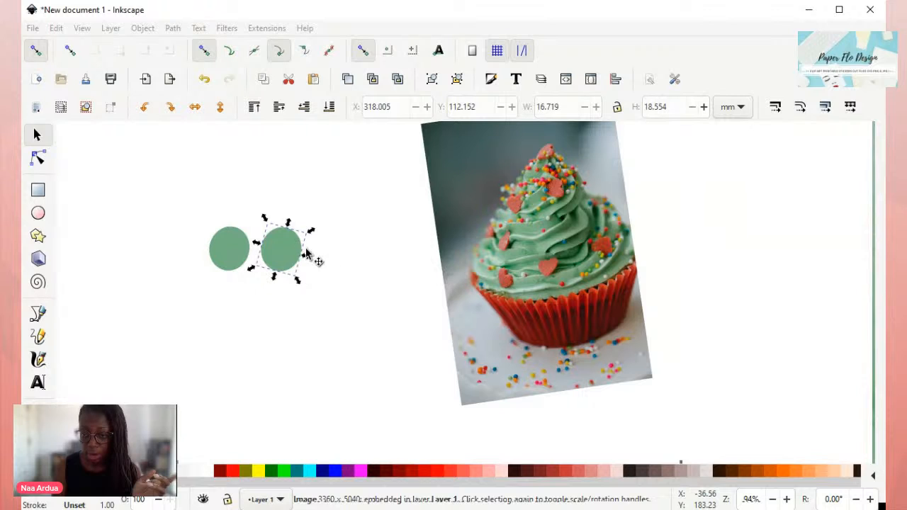
# Recolour the second green circle with the coral of a heart sprinkle, sampled from the cupcake photo with the Dropper tool
pyautogui.click(416, 243)
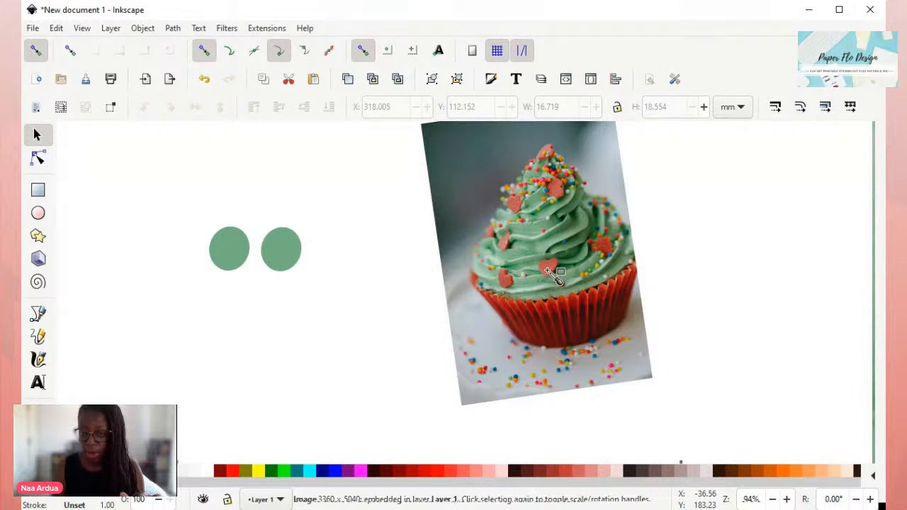
pyautogui.press('d')
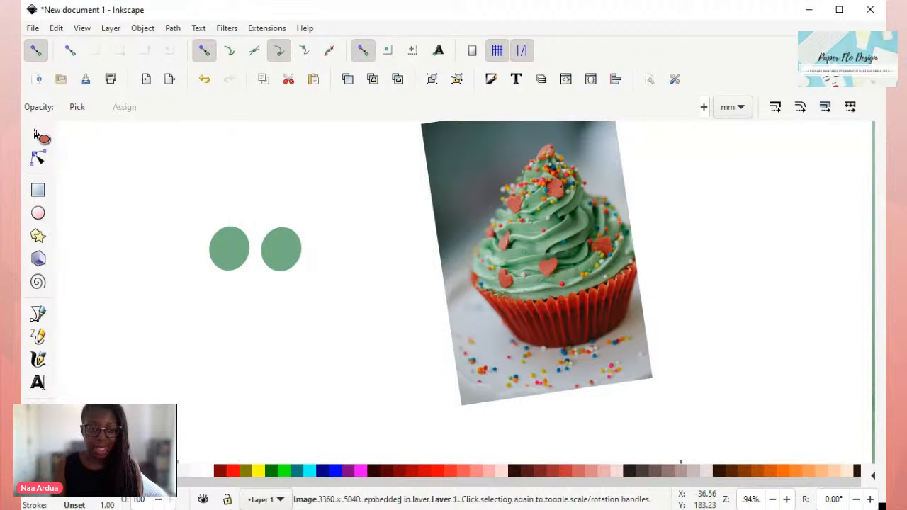
pyautogui.press('e')
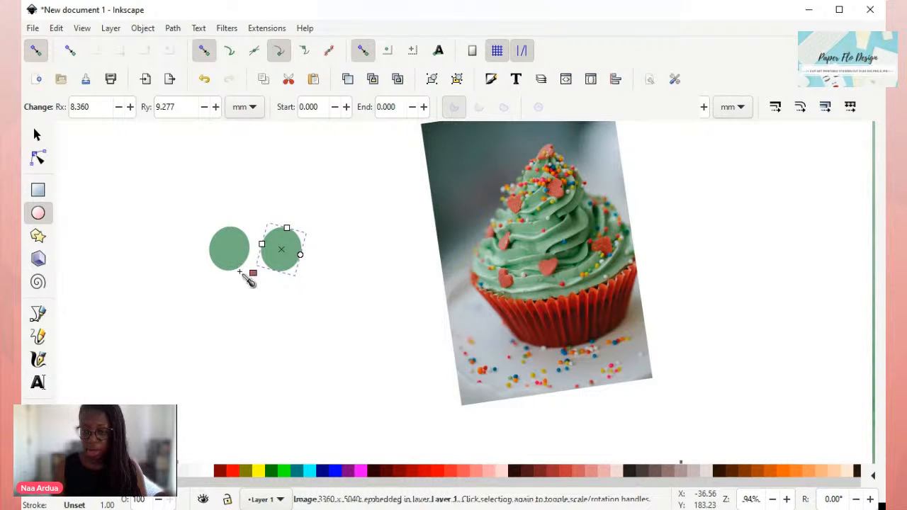
pyautogui.press('d')
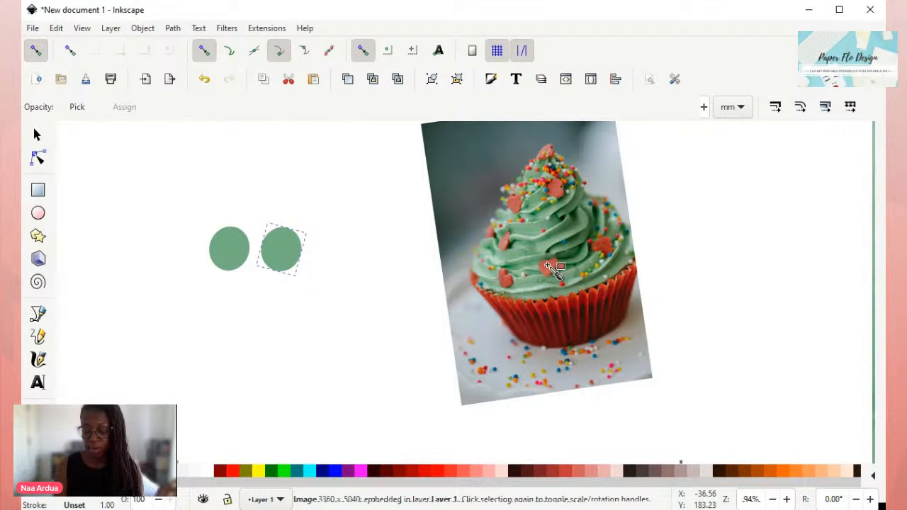
pyautogui.click(548, 267)
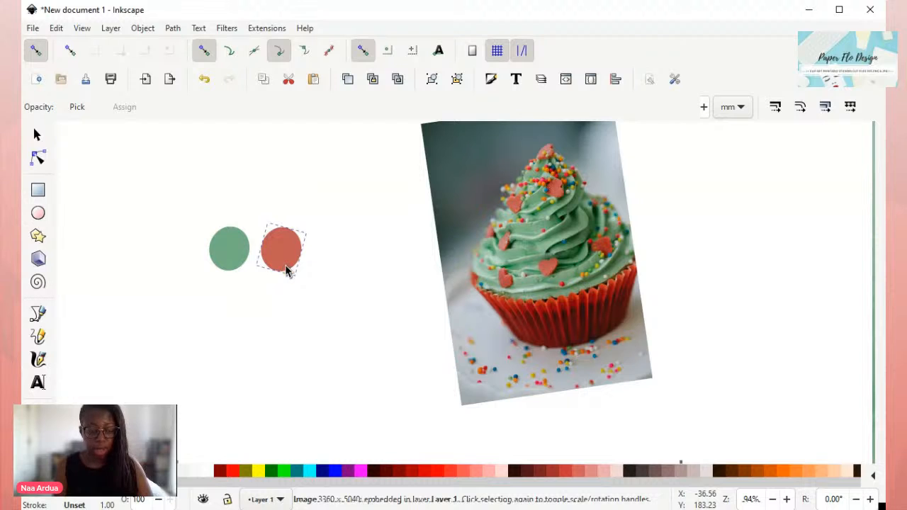
# Duplicate the coral circle to its right at about X 339, Y 106 mm and recolour the copy with the wrapper's dark red
pyautogui.press('s')
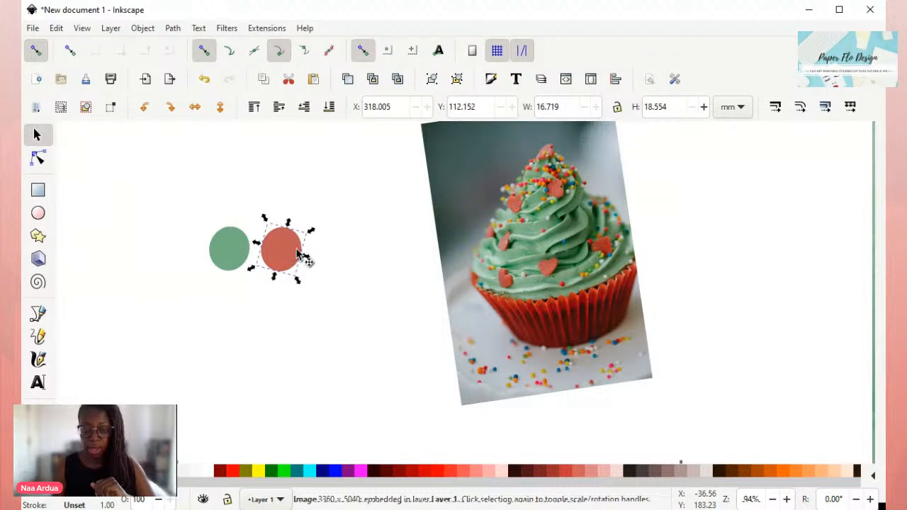
pyautogui.hotkey('ctrl', 'd')
pyautogui.hotkey('shift', 'Right')
pyautogui.hotkey('shift', 'Right')
pyautogui.hotkey('shift', 'Right')
pyautogui.hotkey('shift', 'Right')
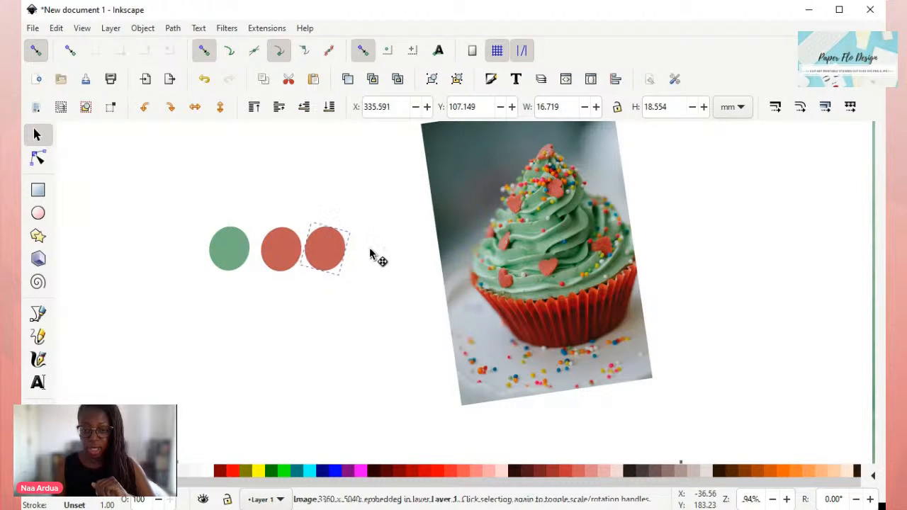
pyautogui.hotkey('shift', 's')
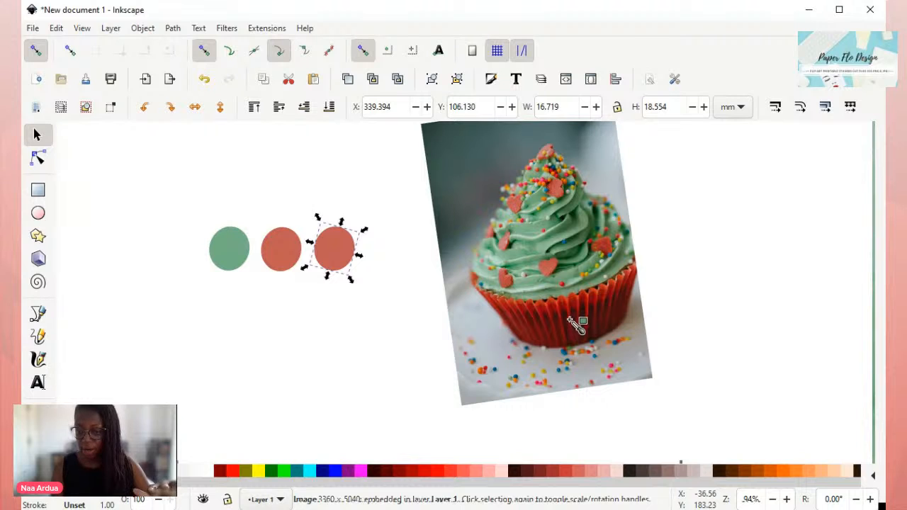
pyautogui.press('d')
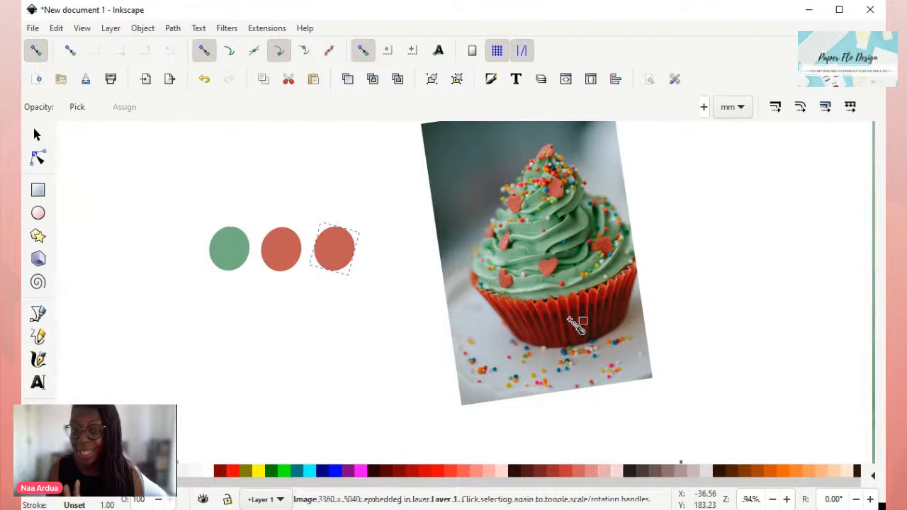
pyautogui.click(570, 321)
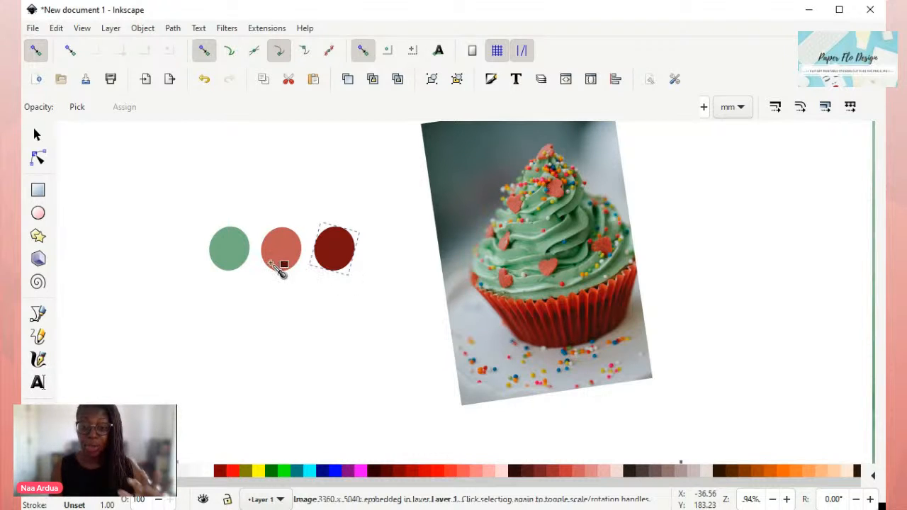
# Place a copy of the dark red circle above the row, shrunk to about 13 by 12 mm, and recolour it with a sprinkle's orange
pyautogui.click(342, 256)
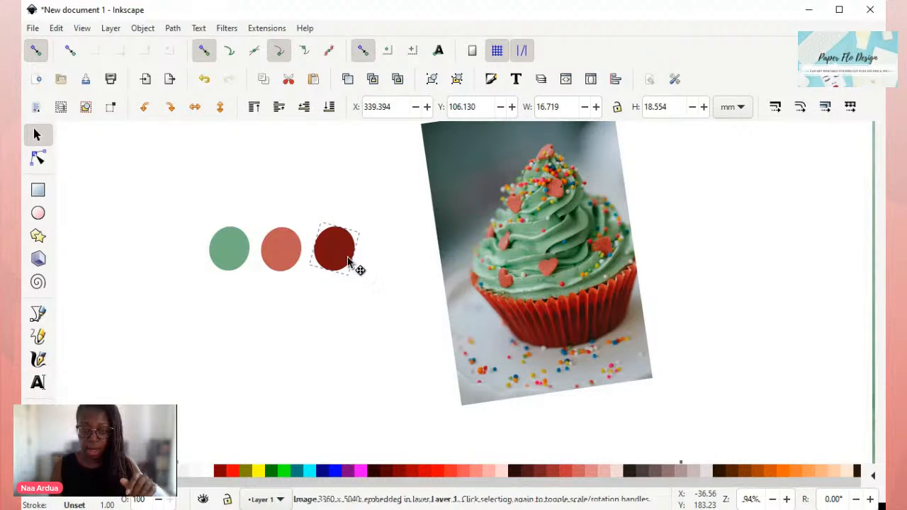
pyautogui.moveTo(337, 251); pyautogui.dragTo(249, 190)
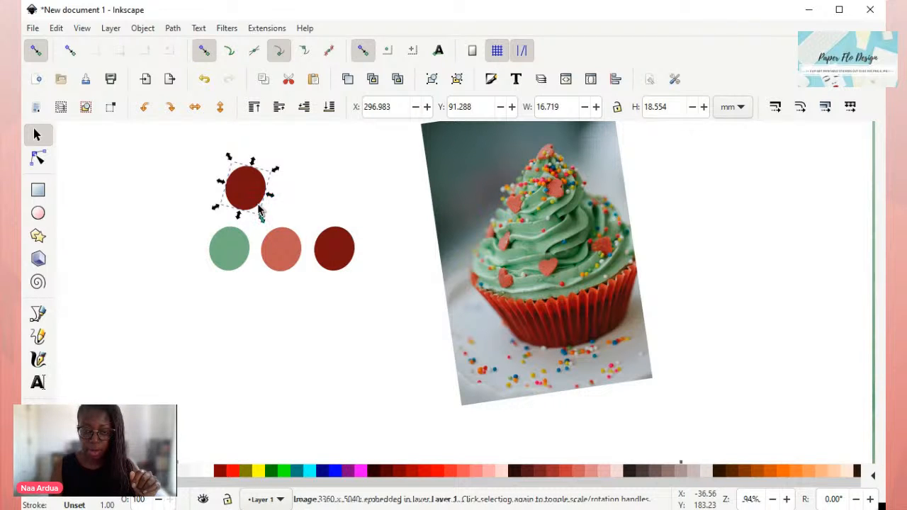
pyautogui.moveTo(260, 211); pyautogui.dragTo(257, 205)
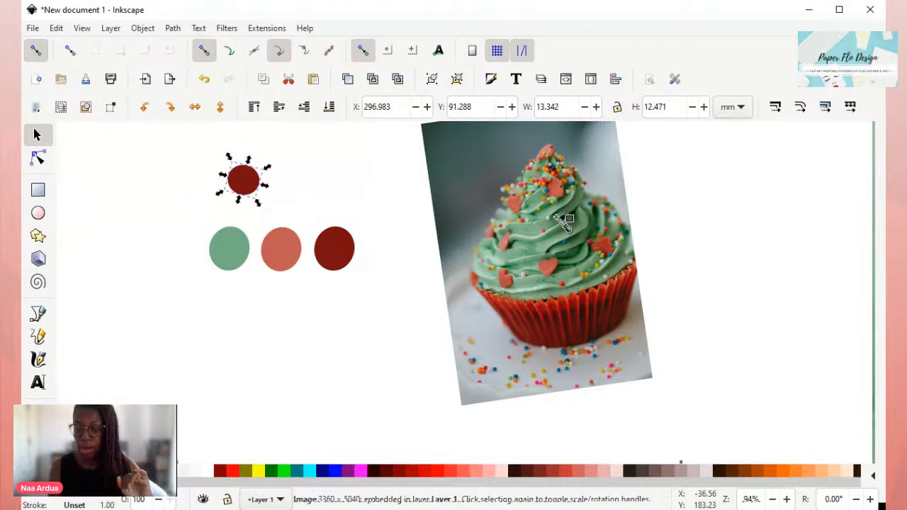
pyautogui.press('d')
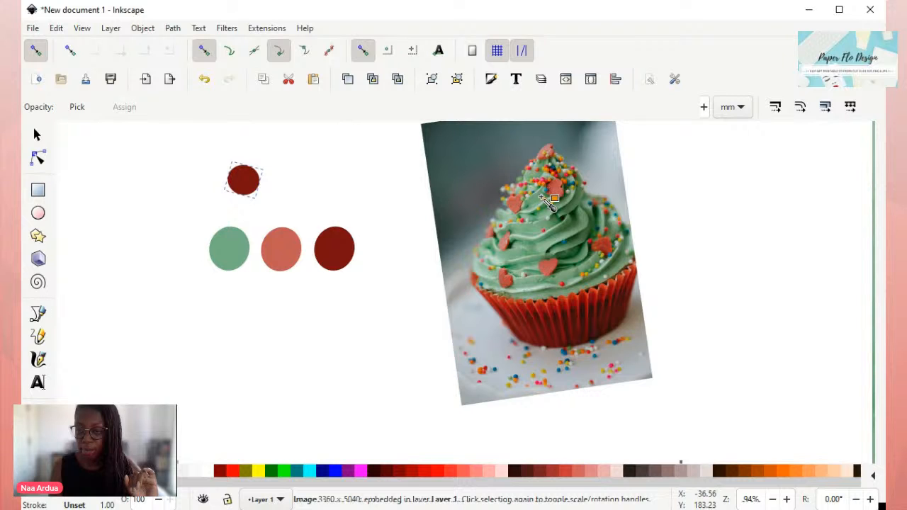
pyautogui.click(547, 200)
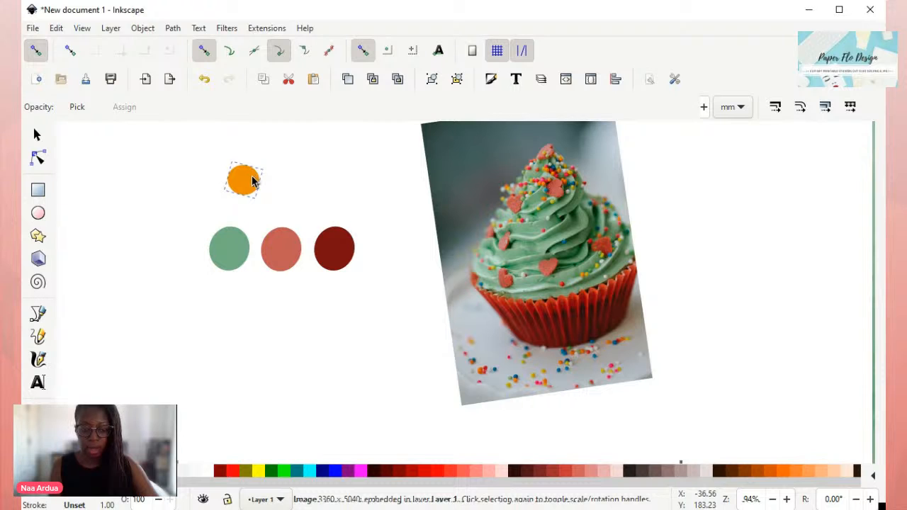
# Duplicate the orange circle to its right at about X 314, Y 86 mm and recolour the copy with a sprinkle's pinkish red
pyautogui.press('s')
pyautogui.hotkey('ctrl', 'd')
pyautogui.moveTo(257, 184); pyautogui.dragTo(314, 182)
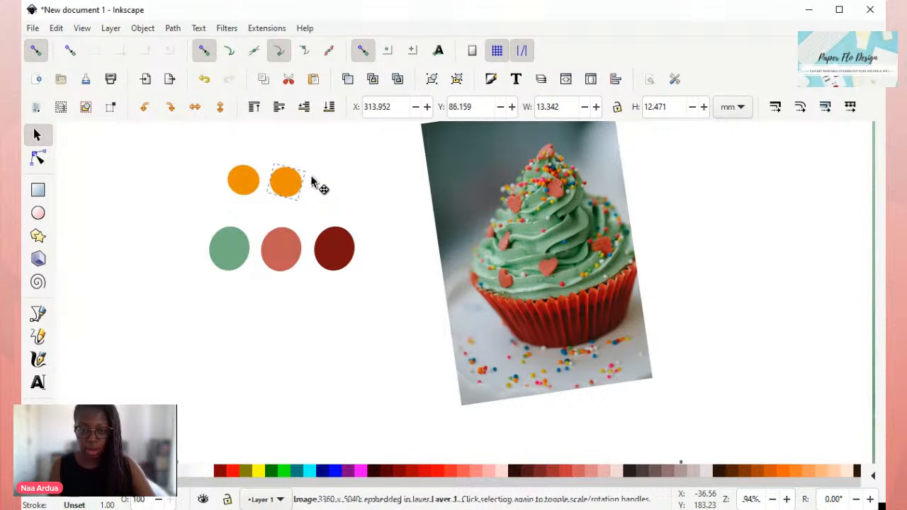
pyautogui.click(313, 183)
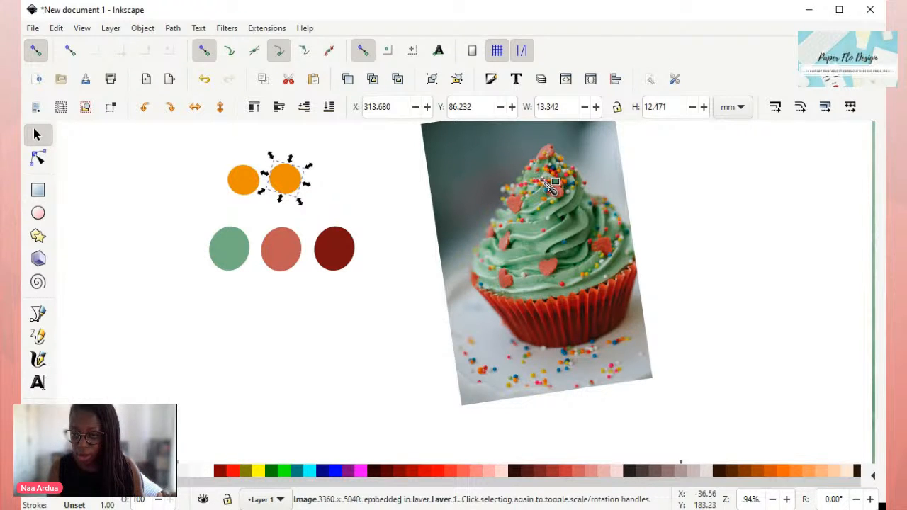
pyautogui.press('d')
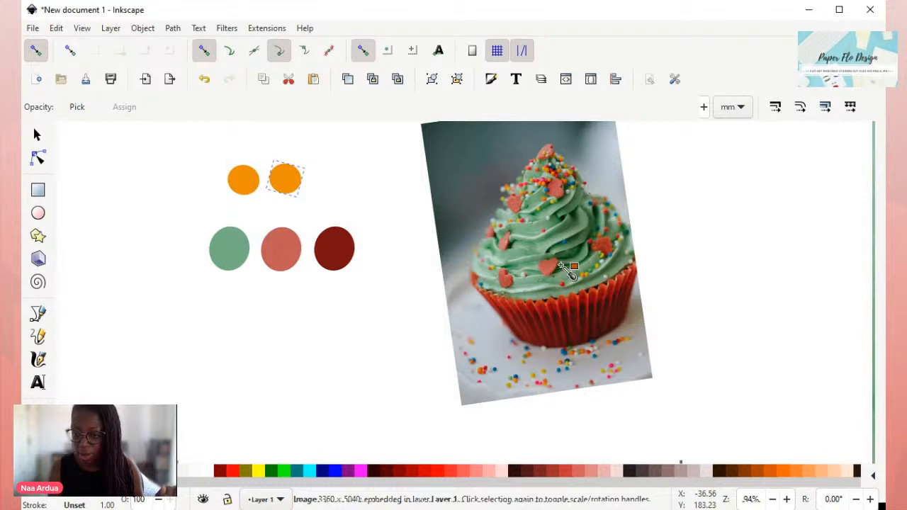
pyautogui.click(545, 384)
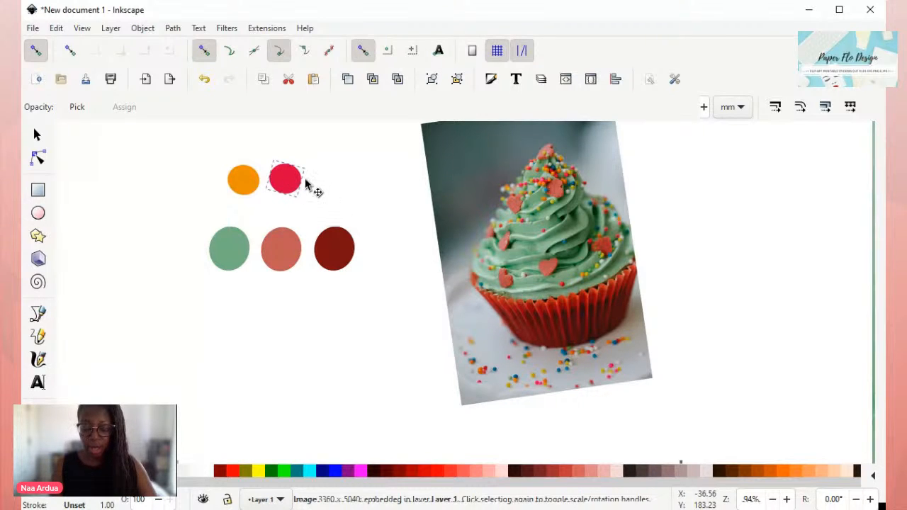
# Copy the pinkish-red circle to its right at about X 331, Y 82 mm and recolour the copy with a sprinkle's dark blue
pyautogui.press('s')
pyautogui.hotkey('ctrl', 'c')
pyautogui.hotkey('ctrl', 'v')
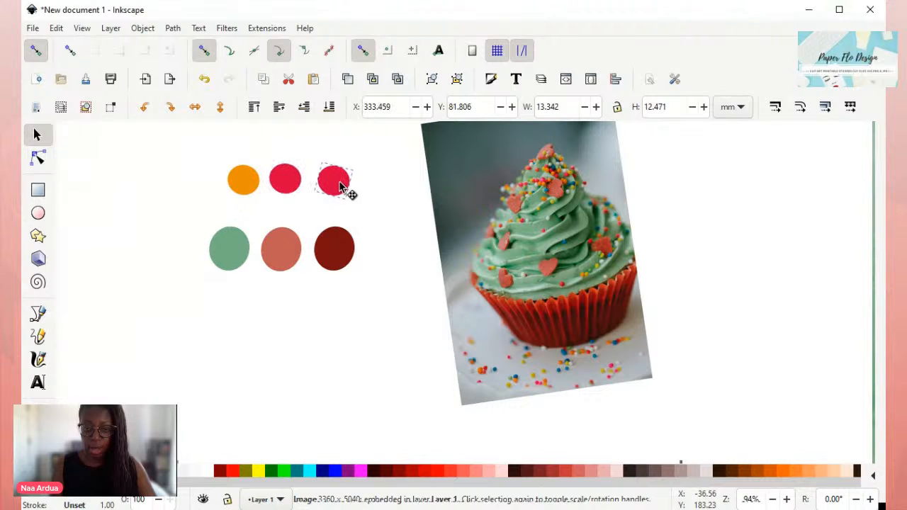
pyautogui.moveTo(341, 186)
pyautogui.mouseDown()
pyautogui.moveTo(327, 186)
pyautogui.moveTo(335, 184)
pyautogui.mouseUp()
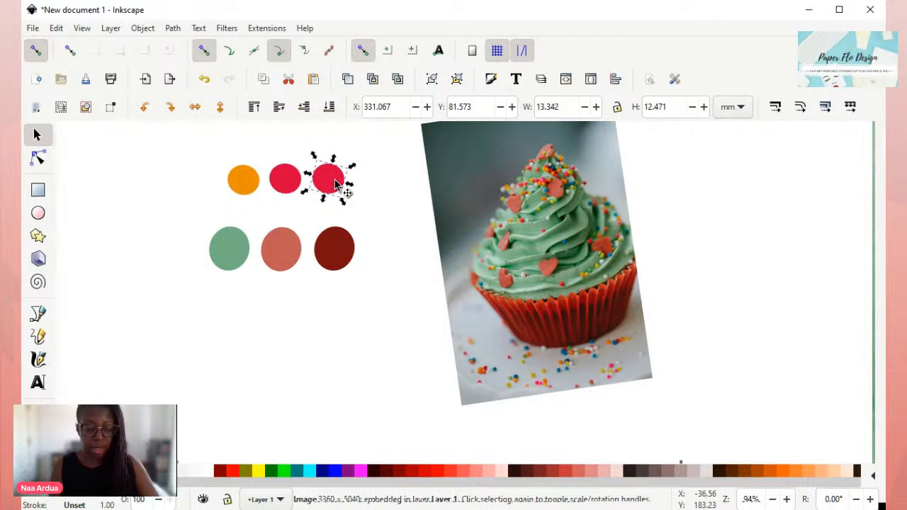
pyautogui.press('d')
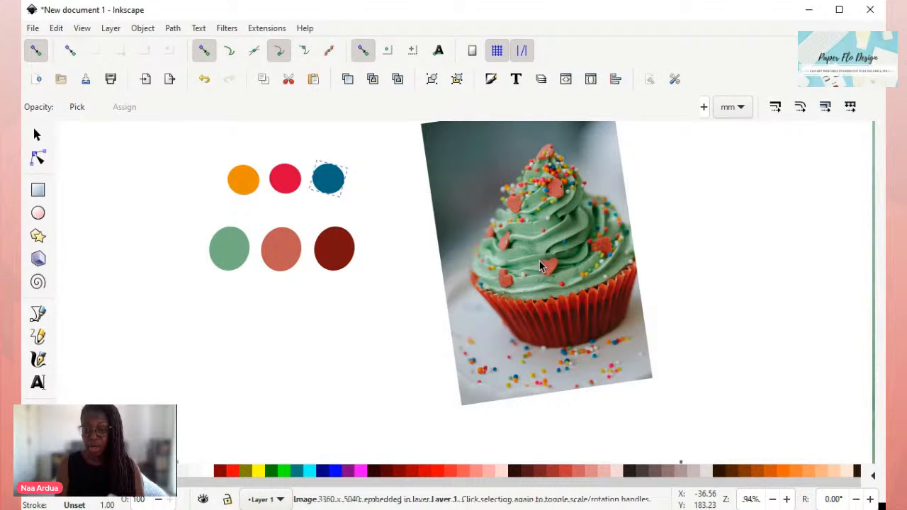
# Rotate the cupcake photo clockwise about its centre until it stands upright, with a bounding box of about 110 by 136 mm
pyautogui.press('s')
pyautogui.click(549, 297)
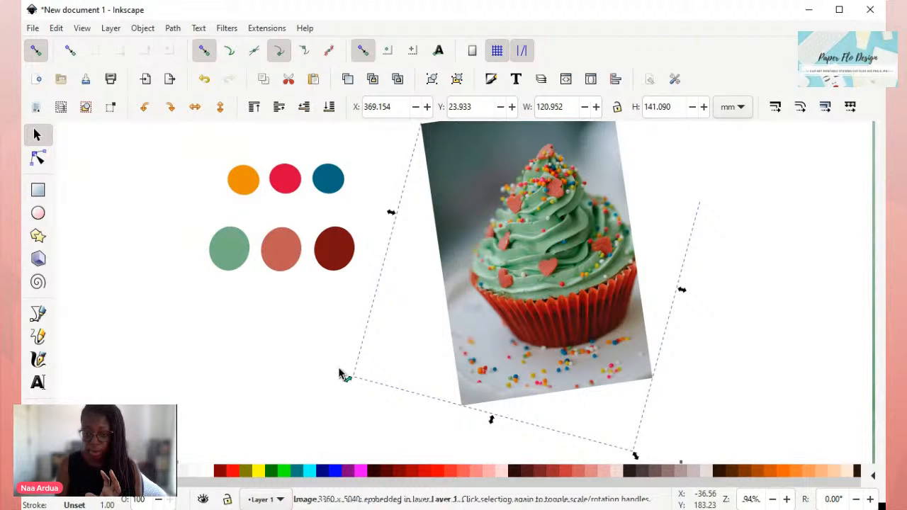
pyautogui.moveTo(337, 369); pyautogui.dragTo(326, 347)
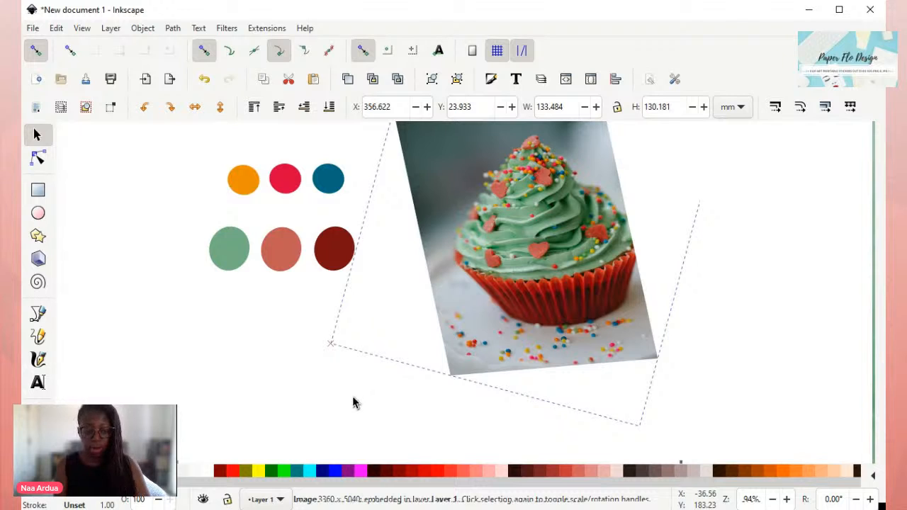
pyautogui.hotkey('ctrl', 'z')
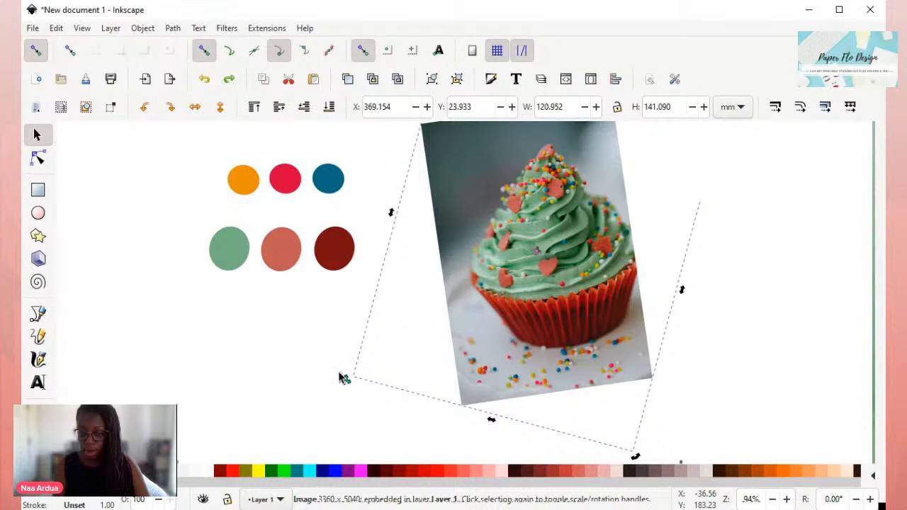
pyautogui.moveTo(340, 371); pyautogui.dragTo(338, 353)
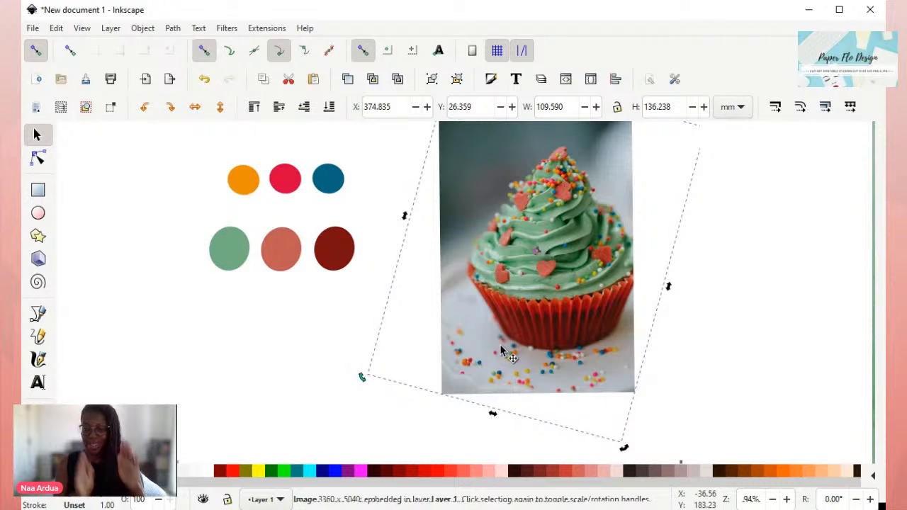
pyautogui.click(425, 345)
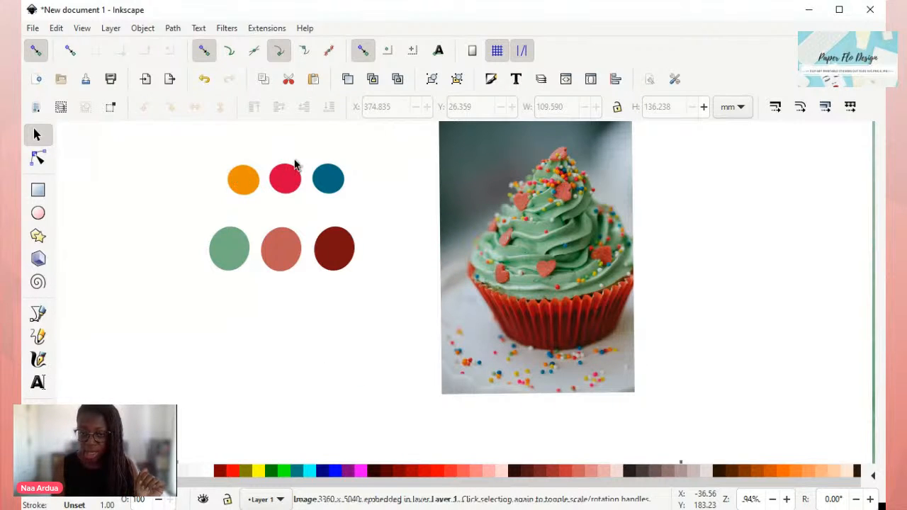
pyautogui.moveTo(397, 248); pyautogui.dragTo(458, 331)
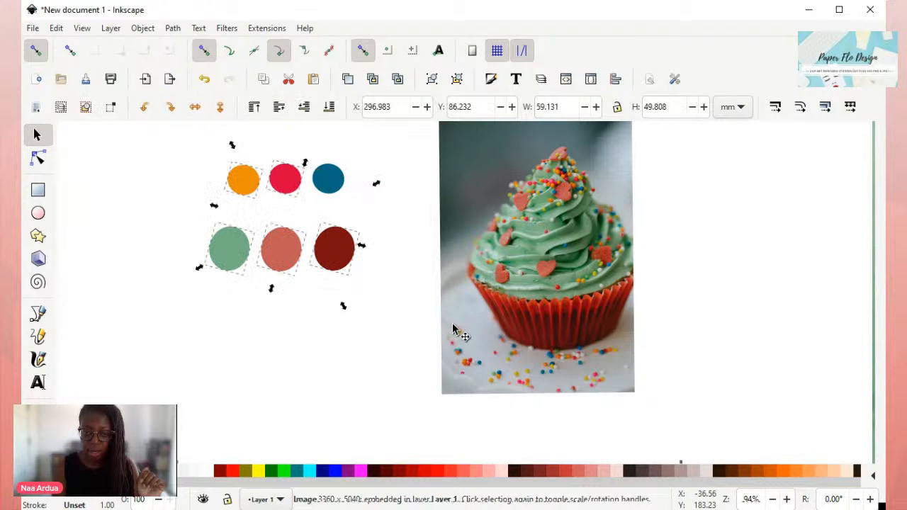
pyautogui.keyDown('shift'); pyautogui.click(333, 182); pyautogui.keyUp('shift')
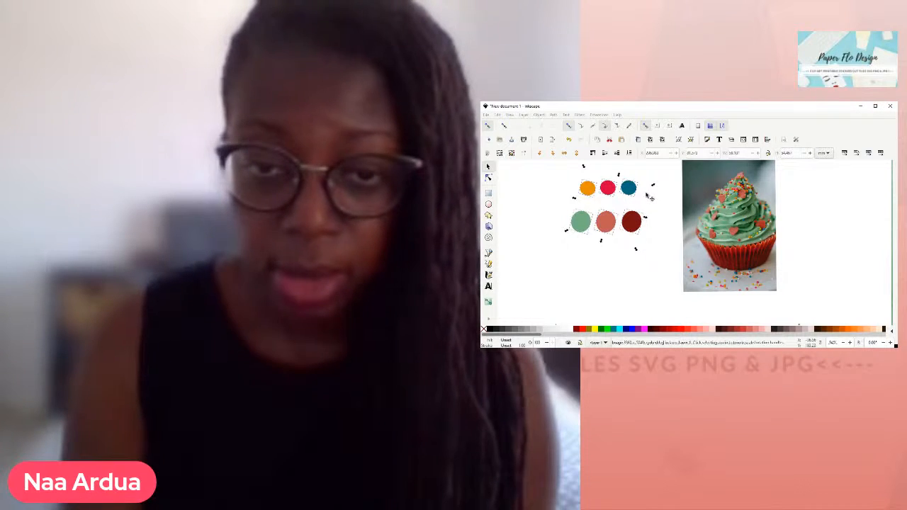
pyautogui.click(646, 195)
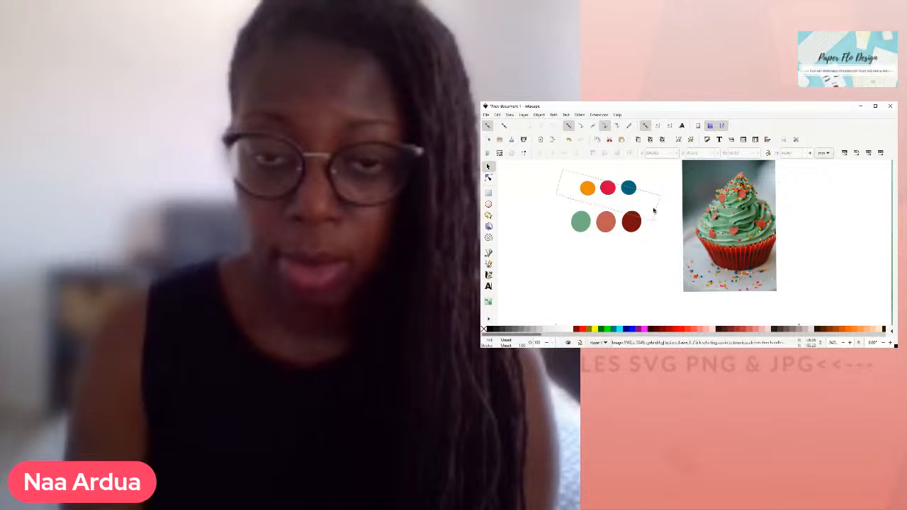
pyautogui.moveTo(654, 210); pyautogui.dragTo(654, 187)
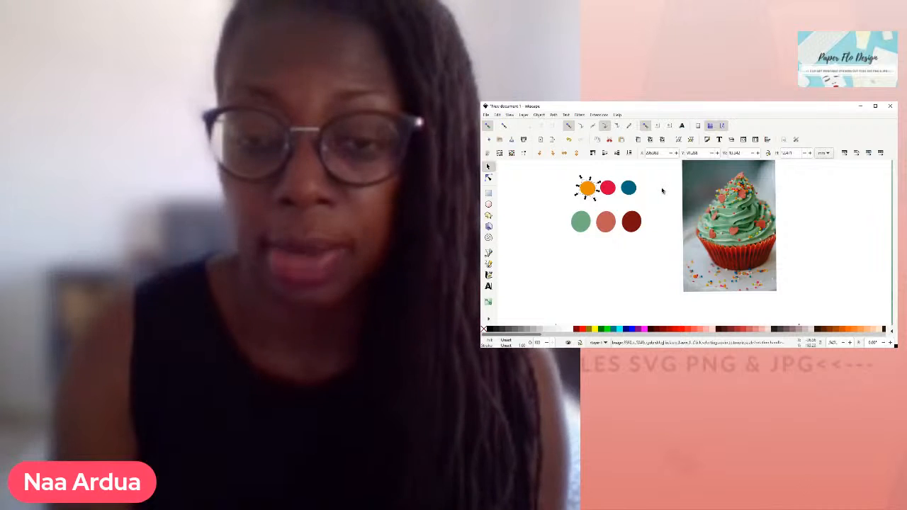
pyautogui.click(662, 191)
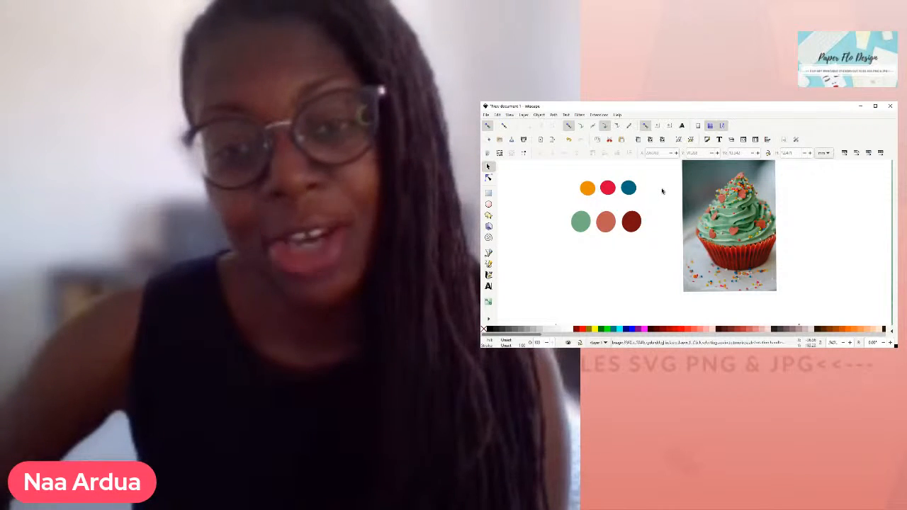